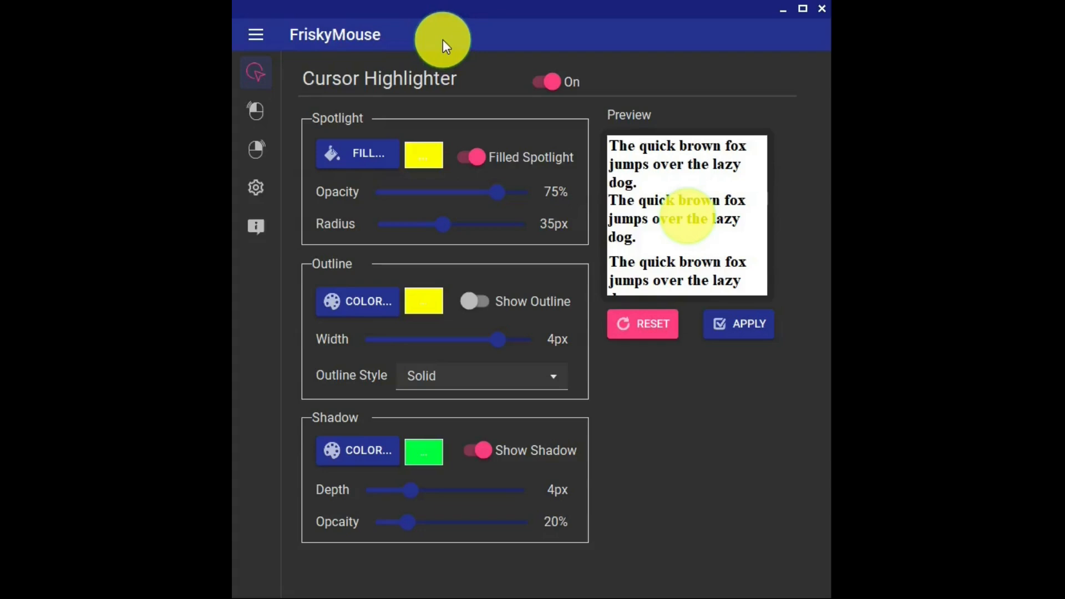
Expand and collapse the section list, and switch the cursor highlighter off and back on
{"action": "left_click", "coordinate": [259, 37]}
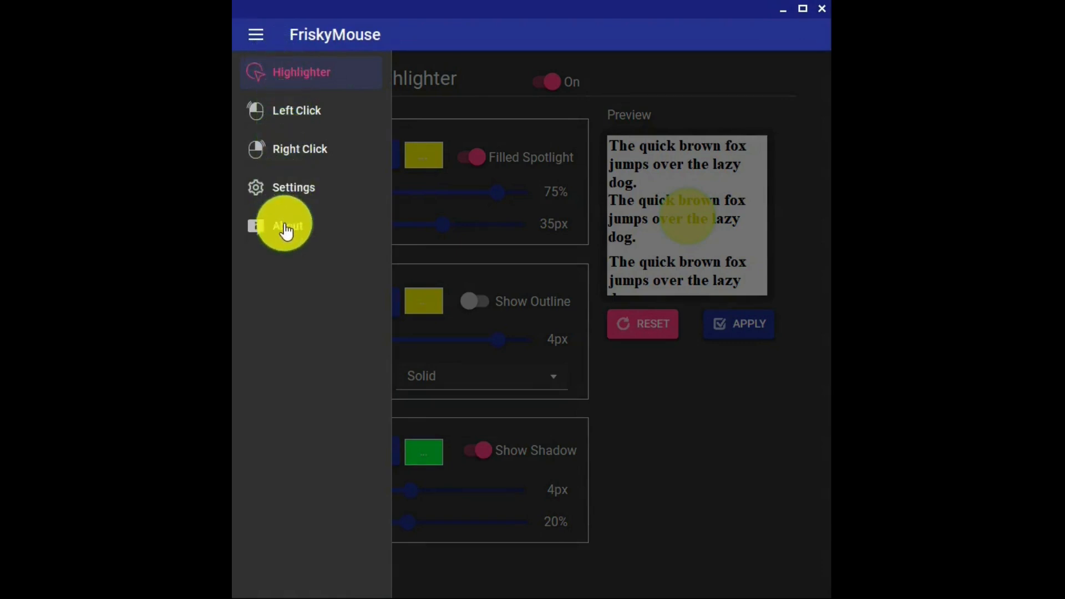
{"action": "left_click", "coordinate": [706, 72]}
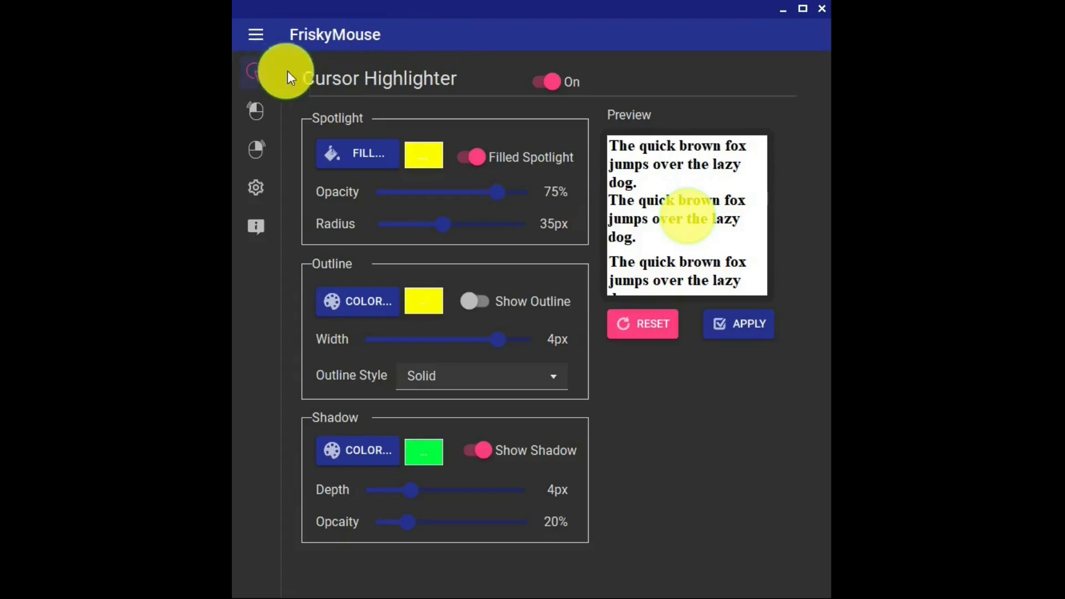
{"action": "left_click", "coordinate": [536, 90]}
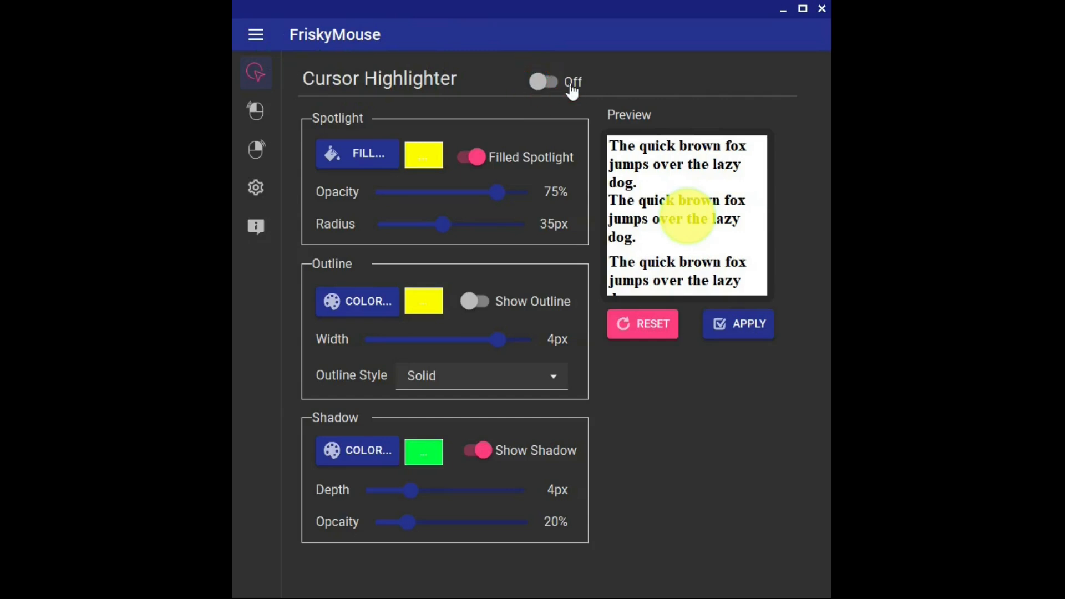
{"action": "left_click", "coordinate": [551, 84]}
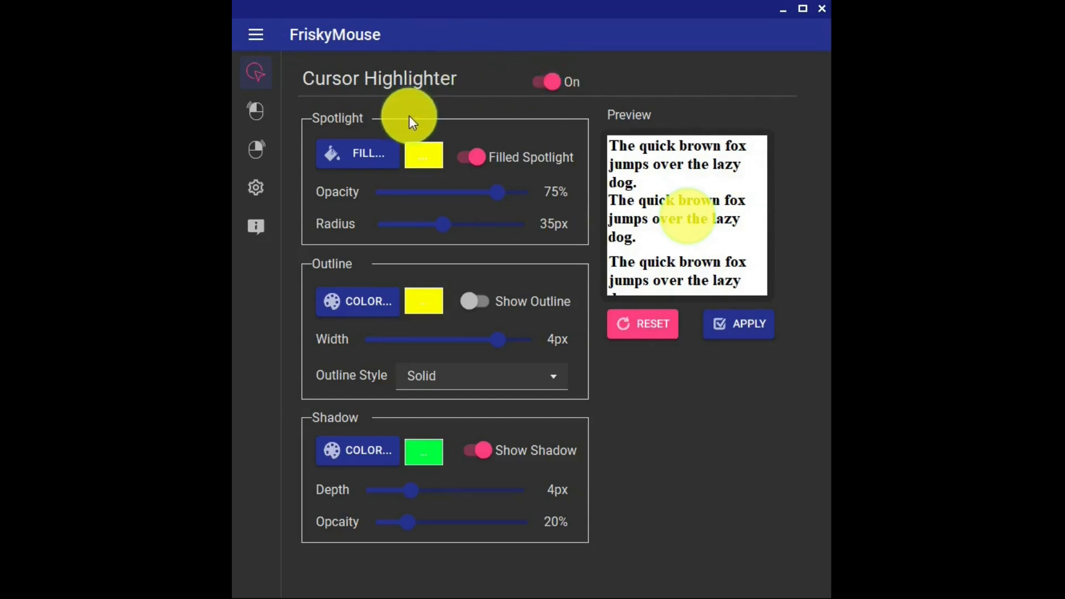
Confirm yellow as the spotlight fill color, and switch the filled spotlight off and back on
{"action": "left_click", "coordinate": [370, 155]}
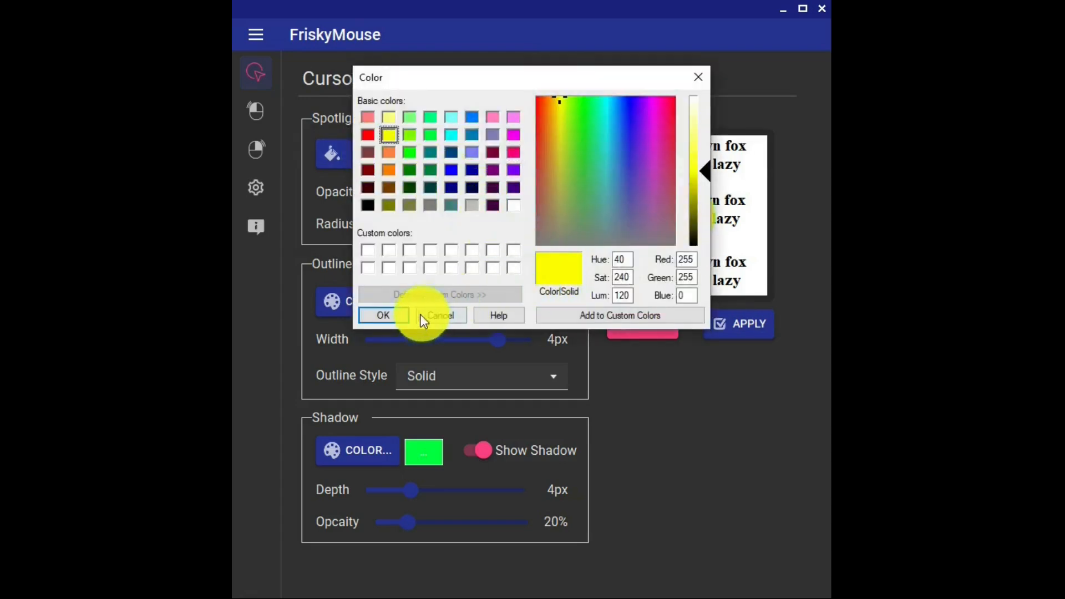
{"action": "left_click", "coordinate": [395, 314]}
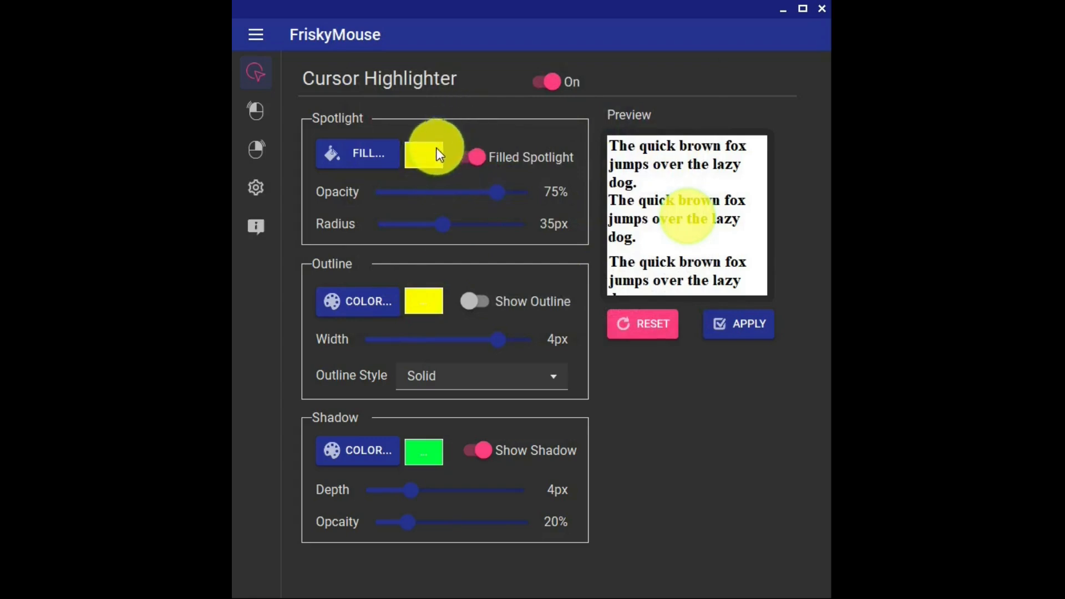
{"action": "left_click", "coordinate": [465, 167]}
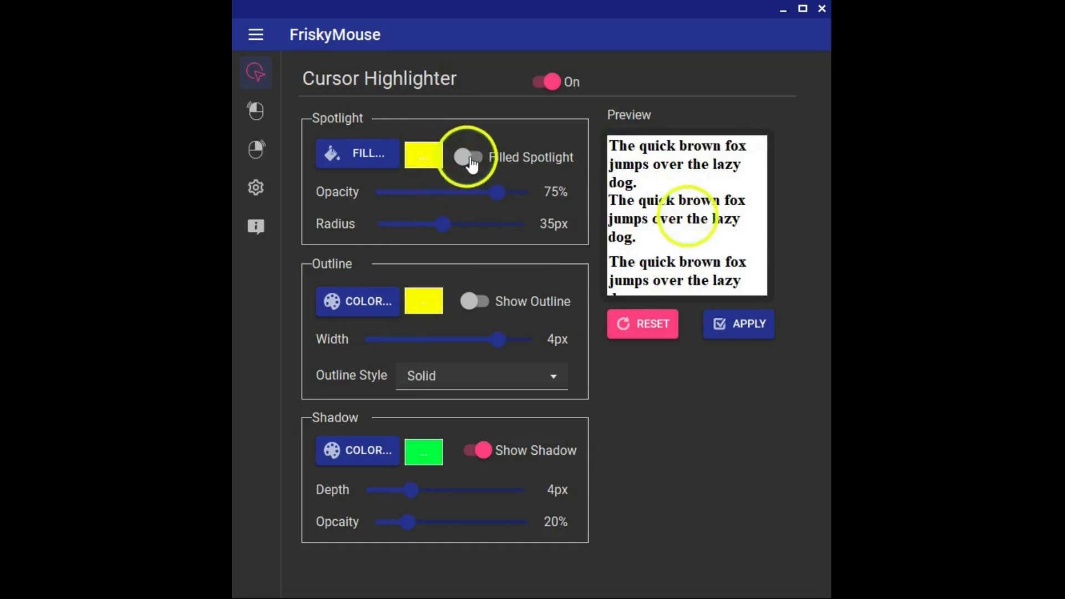
{"action": "left_click", "coordinate": [479, 166]}
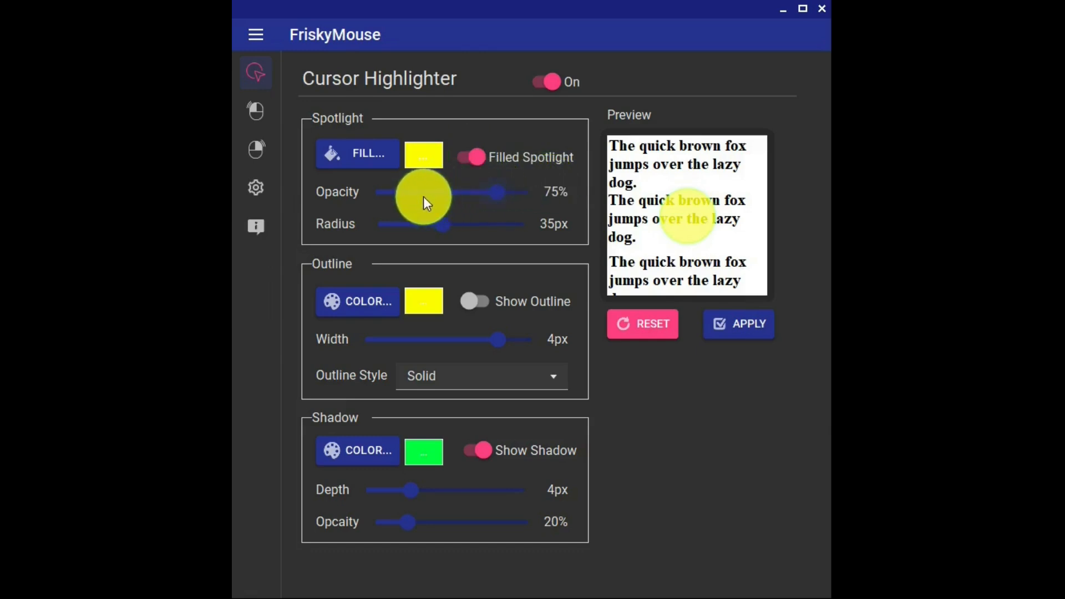
Adjust the spotlight to 75% opacity and a 35px radius, and reset the cursor highlighter options
{"action": "mouse_move", "coordinate": [494, 194]}
{"action": "left_mouse_down"}
{"action": "mouse_move", "coordinate": [388, 192]}
{"action": "mouse_move", "coordinate": [525, 190]}
{"action": "mouse_move", "coordinate": [500, 193]}
{"action": "left_mouse_up"}
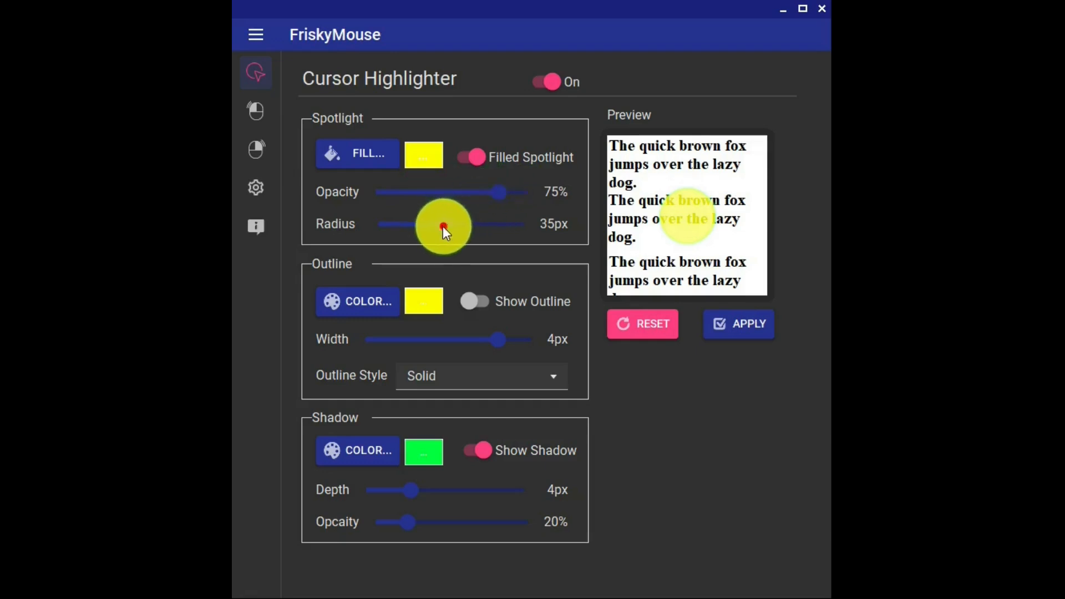
{"action": "mouse_move", "coordinate": [443, 227]}
{"action": "left_mouse_down"}
{"action": "mouse_move", "coordinate": [396, 227]}
{"action": "mouse_move", "coordinate": [502, 228]}
{"action": "mouse_move", "coordinate": [445, 227]}
{"action": "left_mouse_up"}
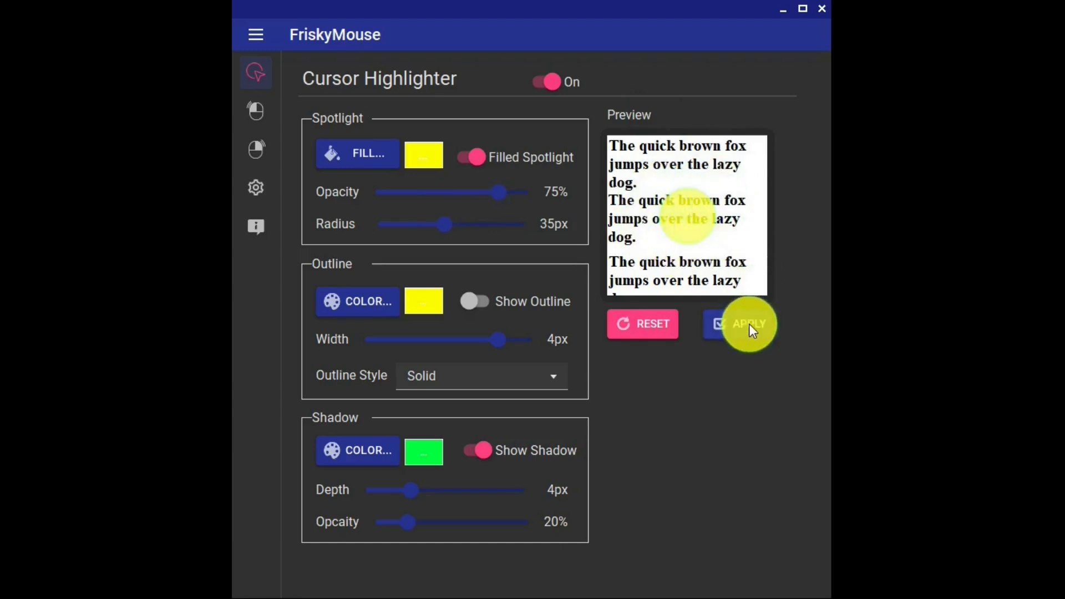
{"action": "left_click", "coordinate": [653, 328]}
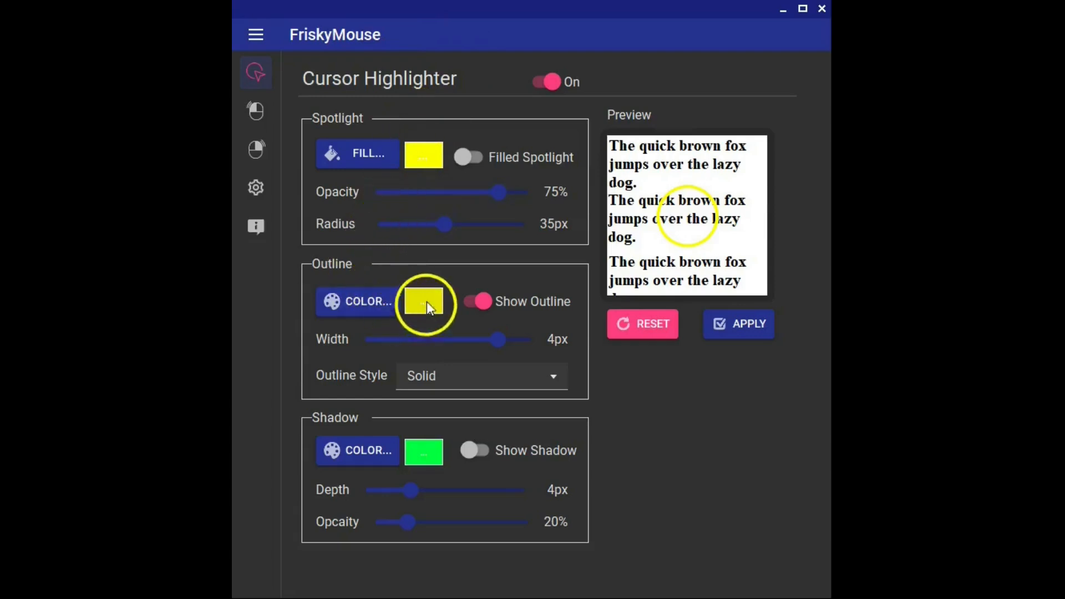
Confirm yellow as the outline color, and switch the outline off and back on
{"action": "left_click", "coordinate": [368, 300]}
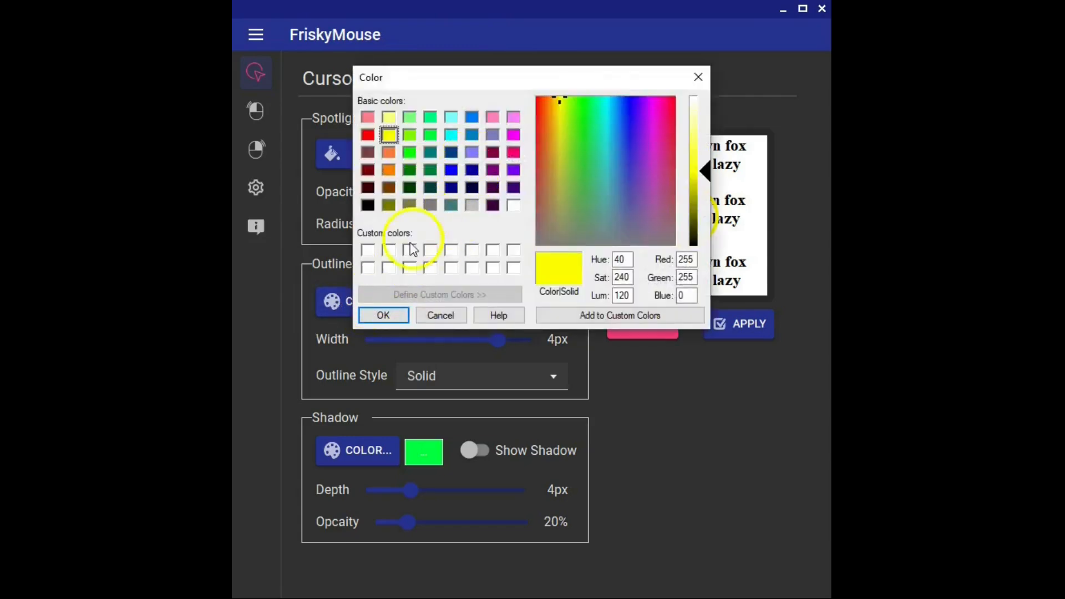
{"action": "left_click", "coordinate": [371, 314]}
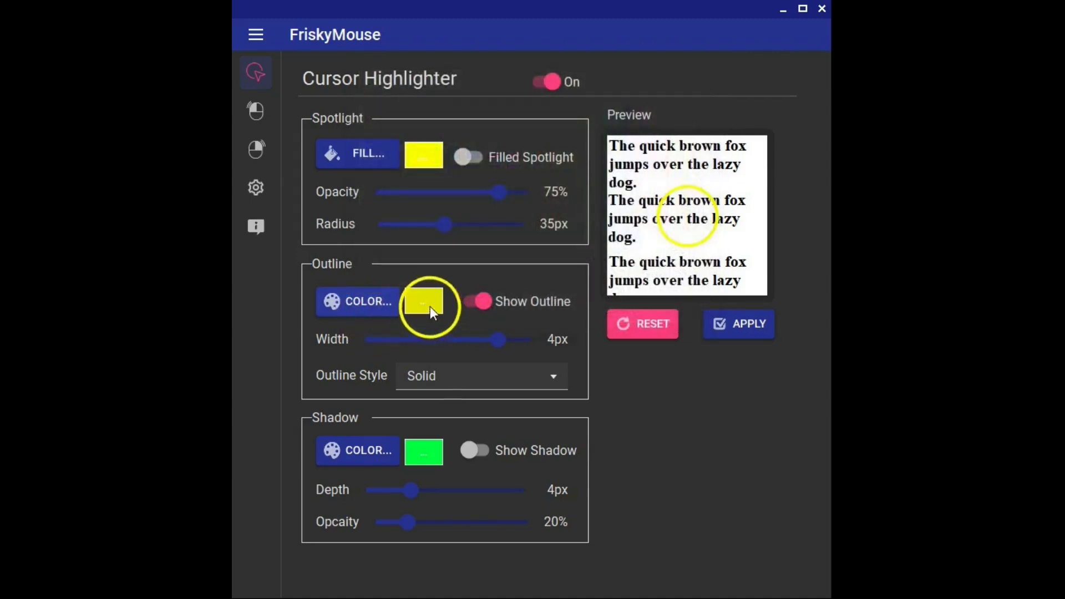
{"action": "left_click", "coordinate": [476, 306]}
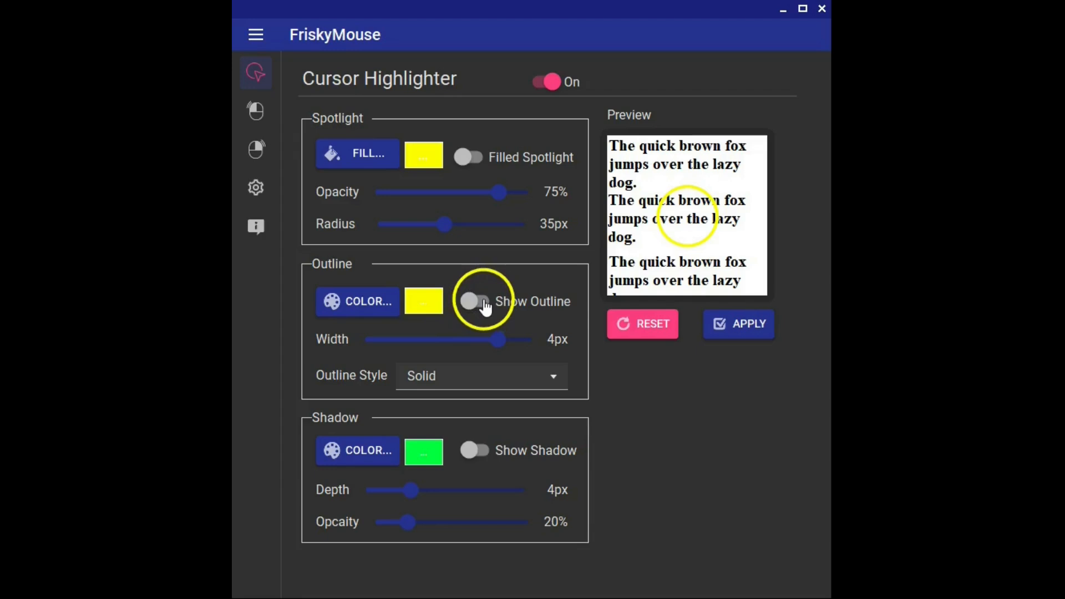
{"action": "left_click", "coordinate": [485, 307]}
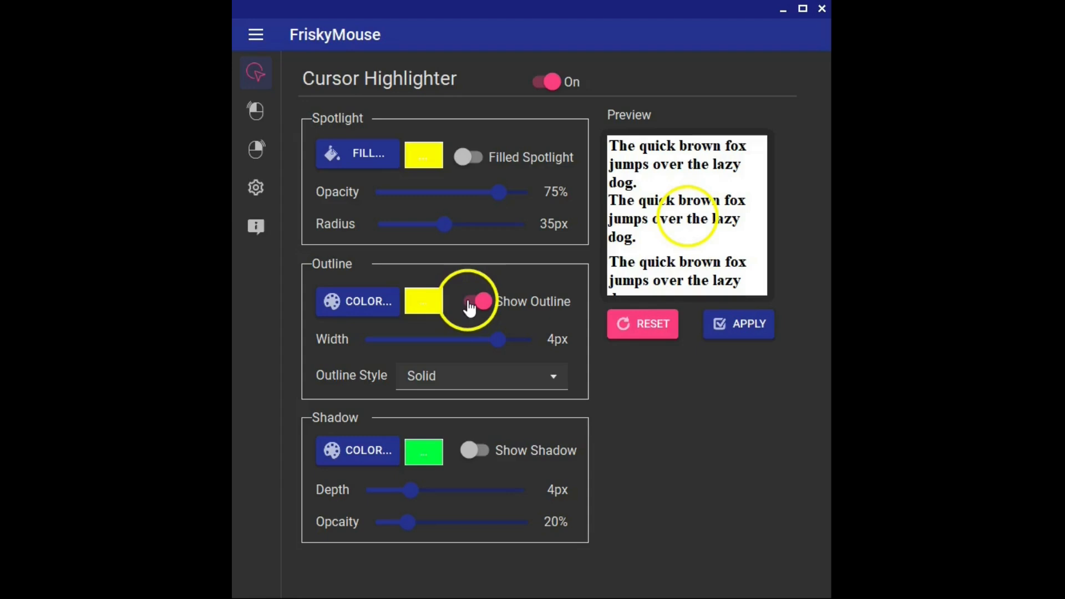
Try the spotlight with both fill and outline and with fill only, and return to outline only
{"action": "left_click", "coordinate": [479, 161]}
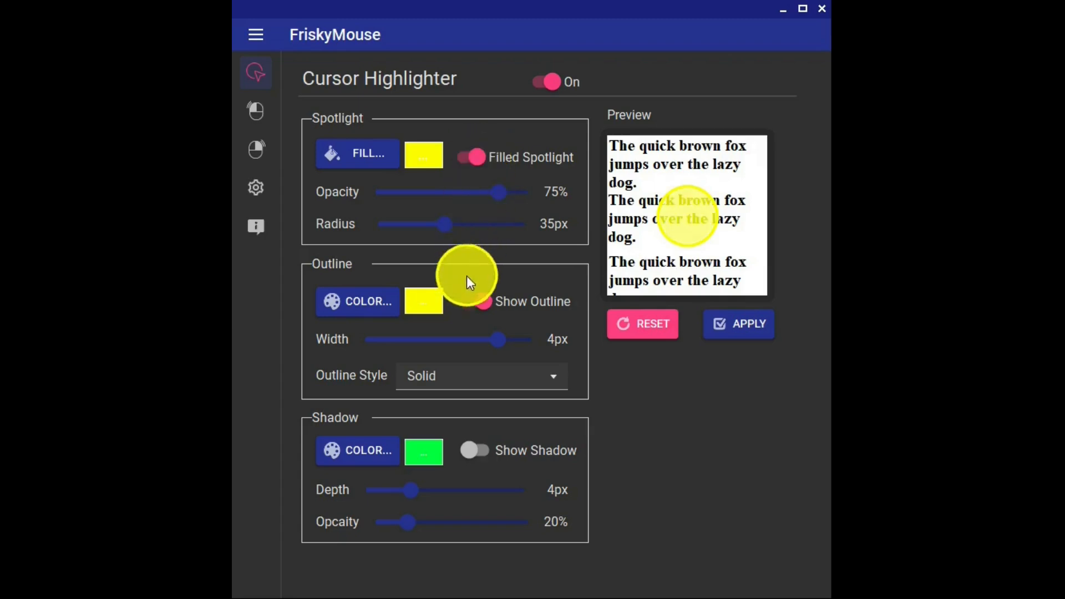
{"action": "left_click", "coordinate": [469, 302]}
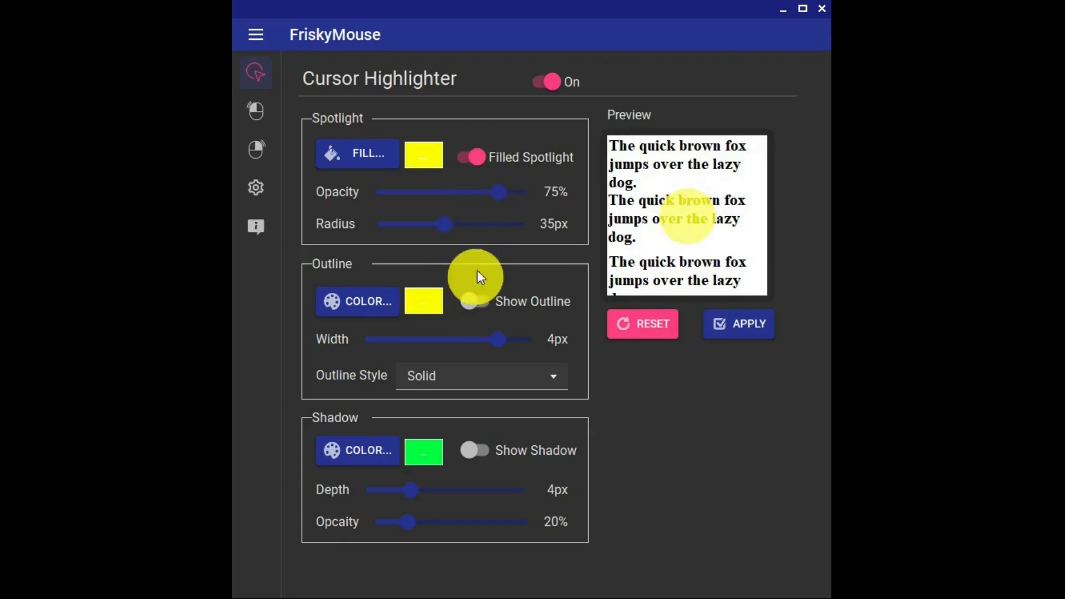
{"action": "left_click", "coordinate": [468, 160]}
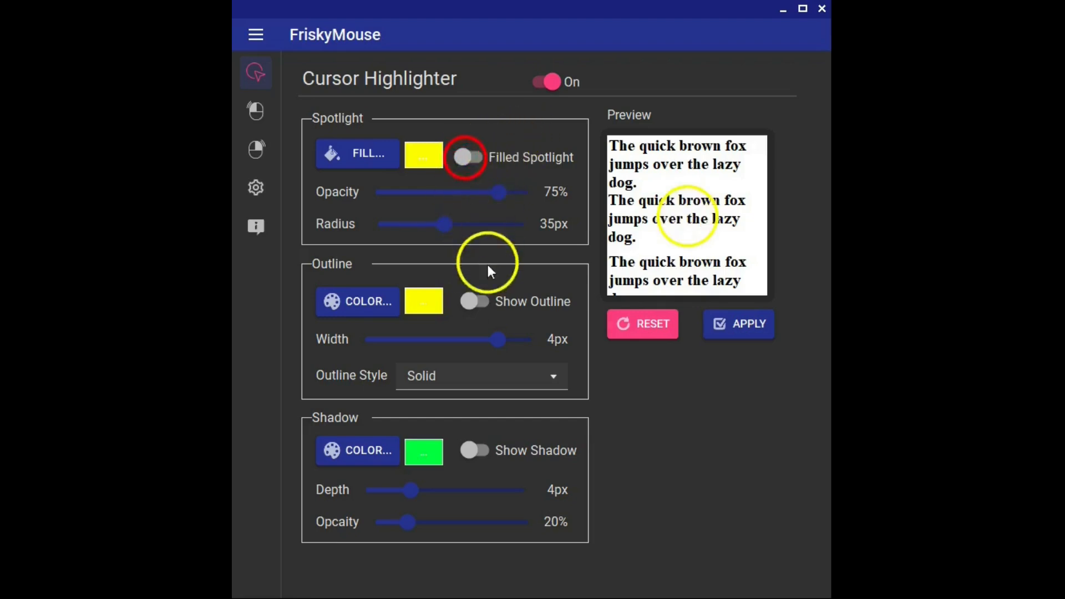
{"action": "left_click", "coordinate": [483, 301]}
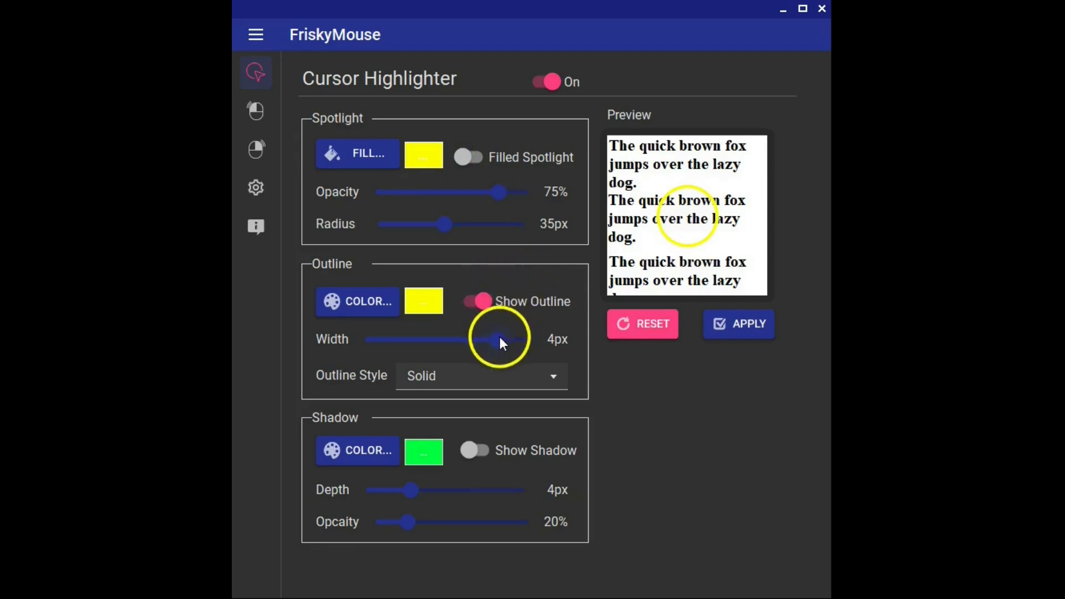
Adjust the outline width to 4px, and try the Dashed and Dotted outline styles before returning to Solid
{"action": "mouse_move", "coordinate": [500, 339]}
{"action": "left_mouse_down"}
{"action": "mouse_move", "coordinate": [370, 342]}
{"action": "mouse_move", "coordinate": [523, 340]}
{"action": "mouse_move", "coordinate": [499, 337]}
{"action": "left_mouse_up"}
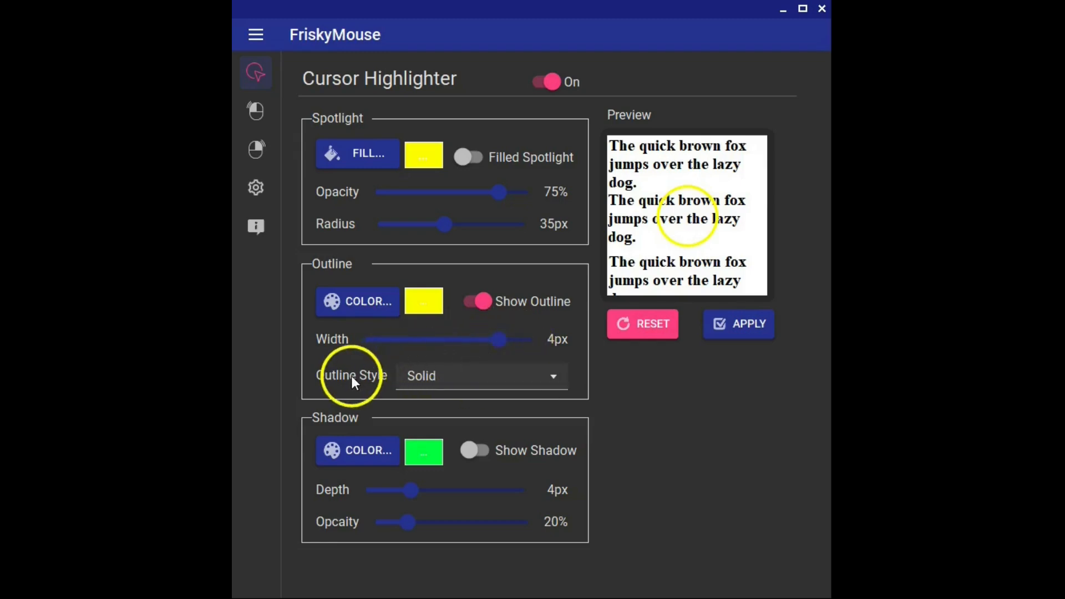
{"action": "left_click", "coordinate": [554, 376]}
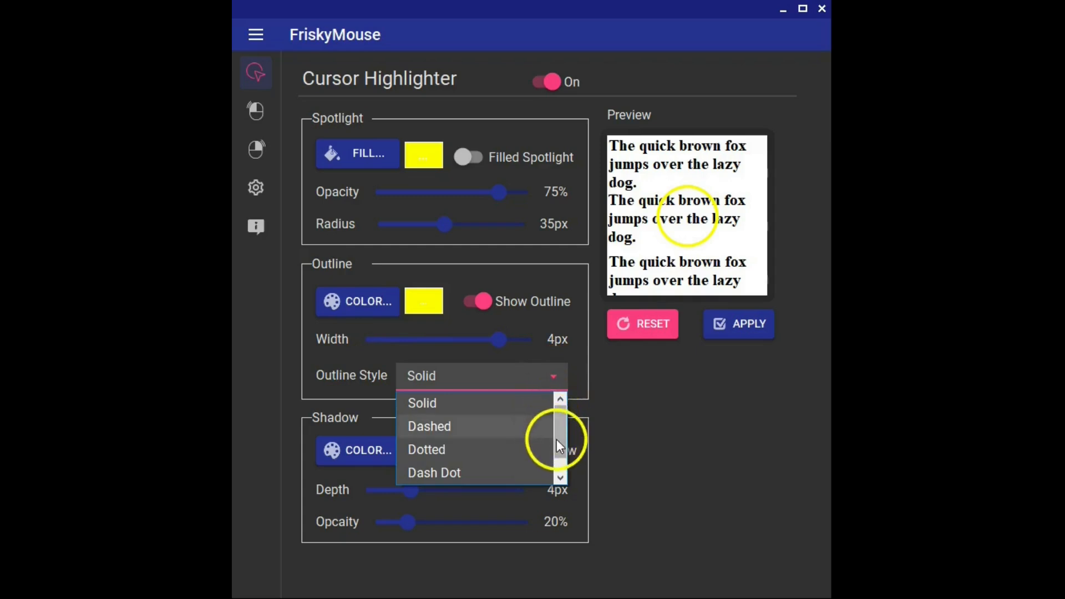
{"action": "left_click_drag", "start_coordinate": [560, 431], "coordinate": [538, 435]}
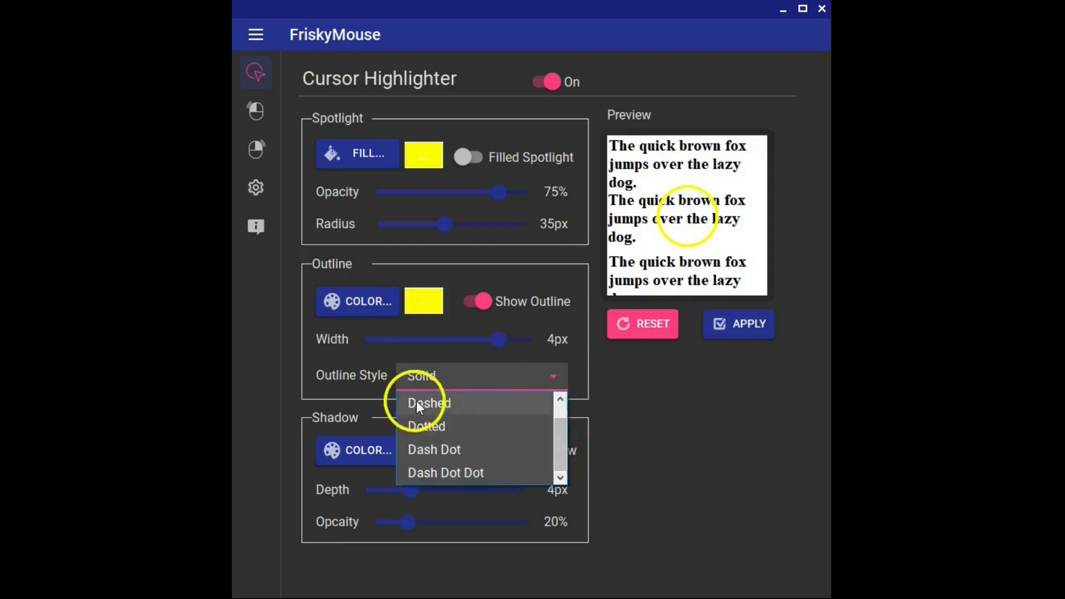
{"action": "left_click", "coordinate": [435, 408]}
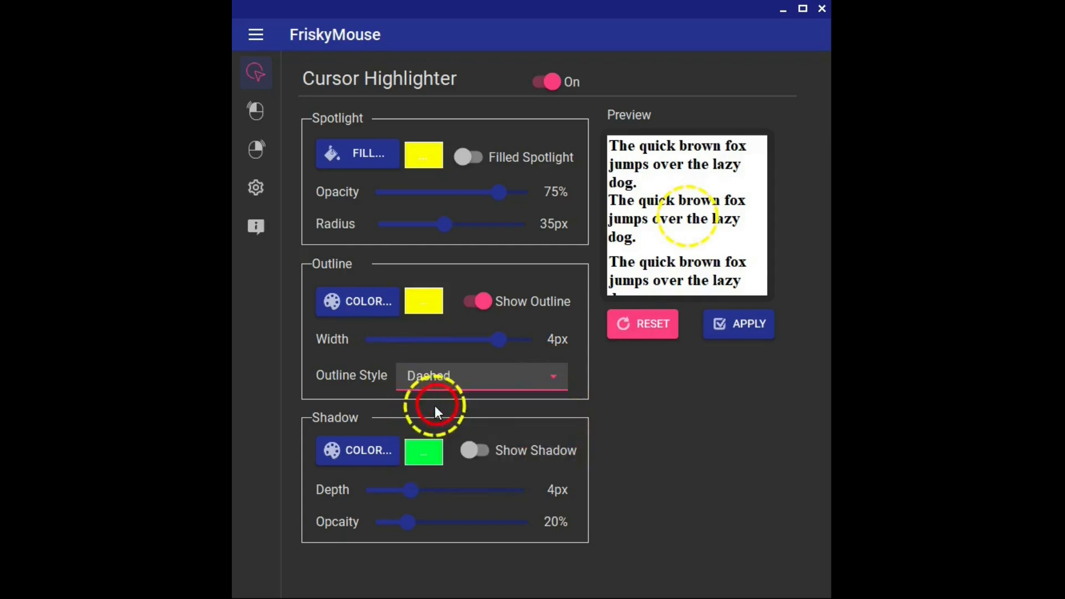
{"action": "left_click", "coordinate": [553, 376]}
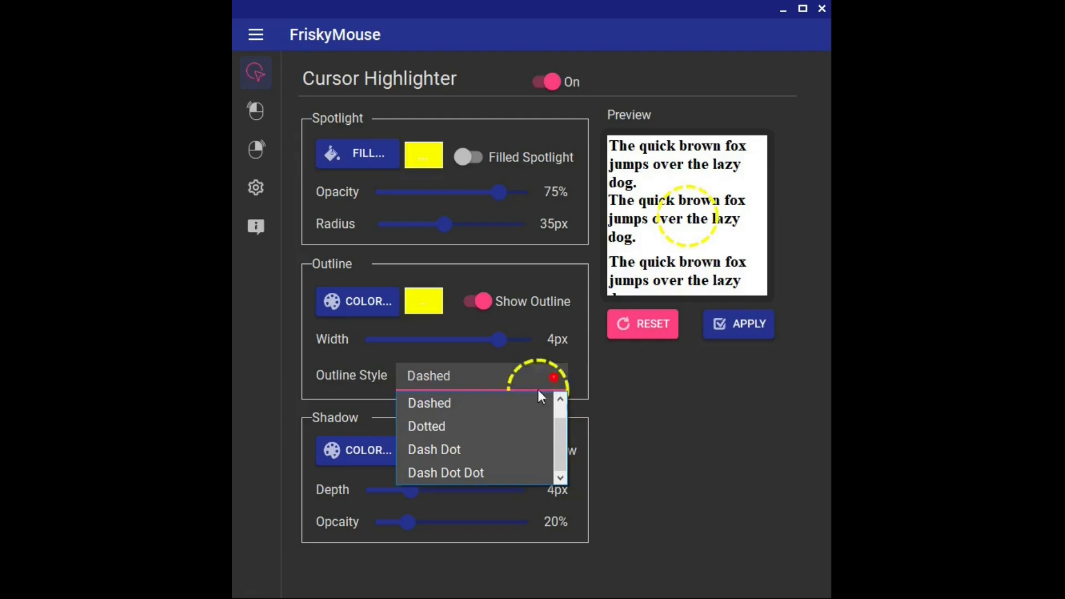
{"action": "left_click", "coordinate": [440, 430]}
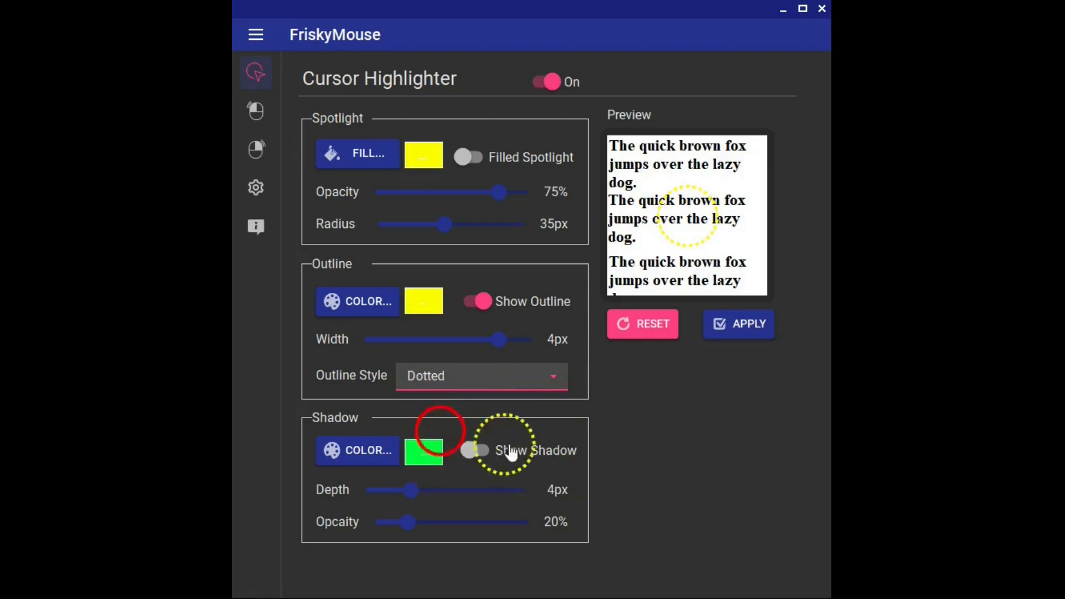
{"action": "left_click", "coordinate": [555, 376]}
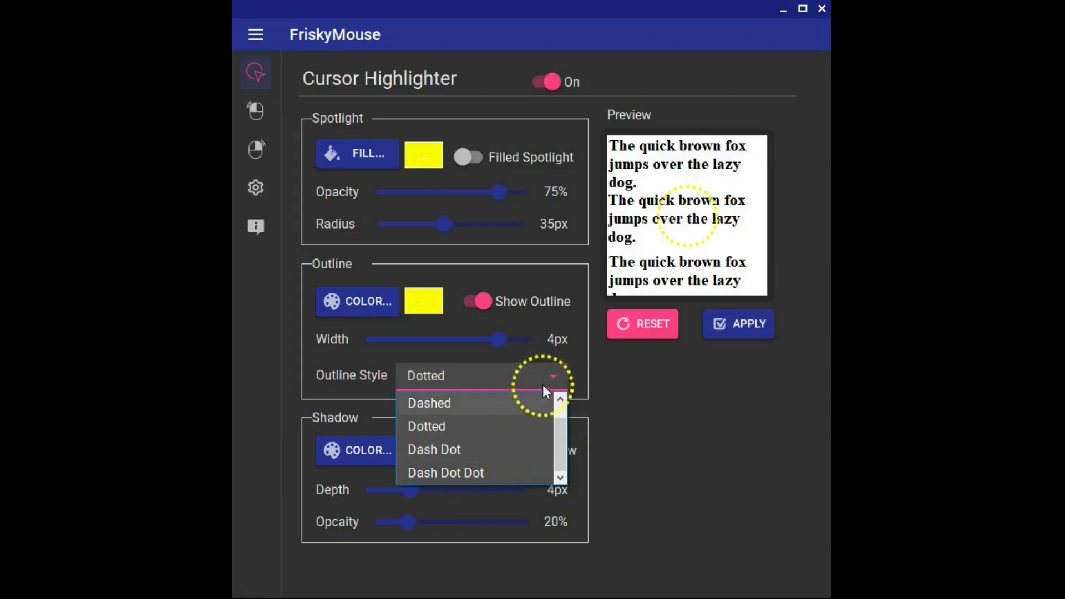
{"action": "left_click_drag", "start_coordinate": [562, 434], "coordinate": [559, 395]}
{"action": "left_click", "coordinate": [447, 400]}
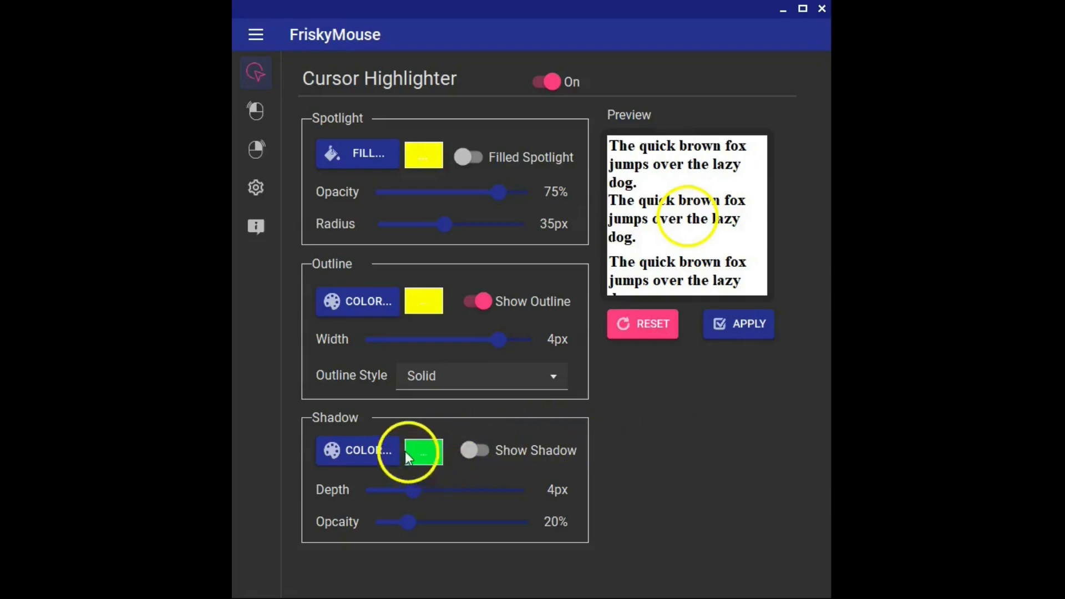
Confirm green as the shadow color, and show the shadow with a 4px depth and 20% opacity
{"action": "left_click", "coordinate": [344, 451]}
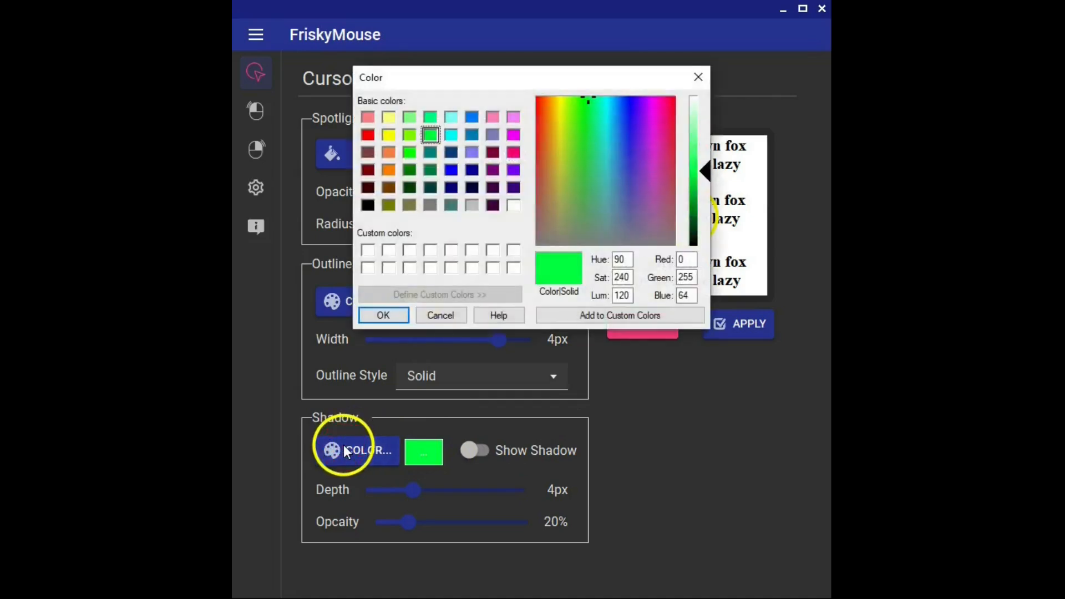
{"action": "left_click", "coordinate": [387, 310]}
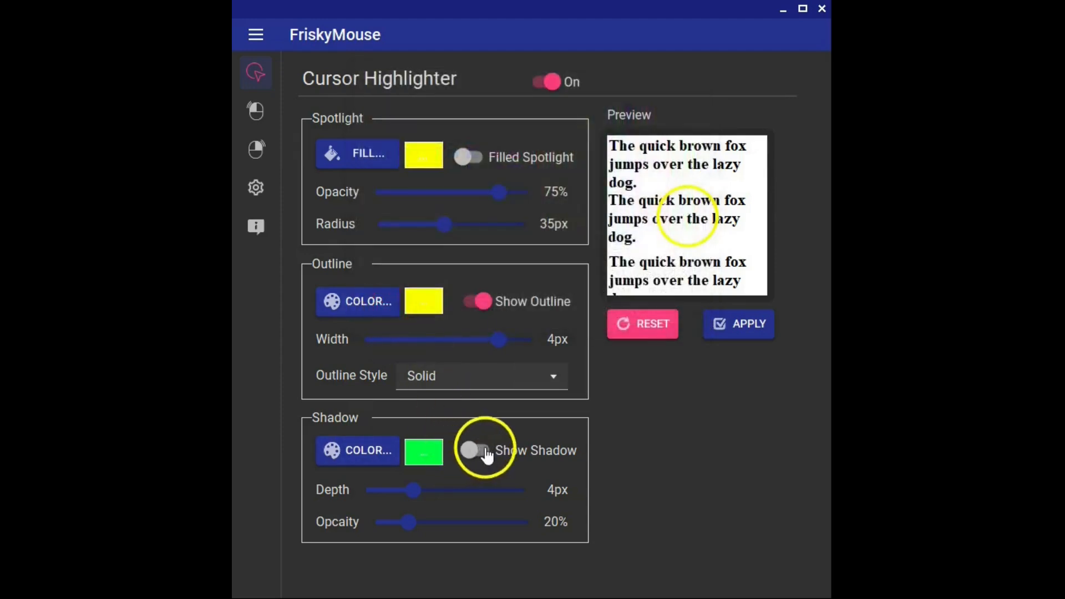
{"action": "left_click", "coordinate": [486, 453]}
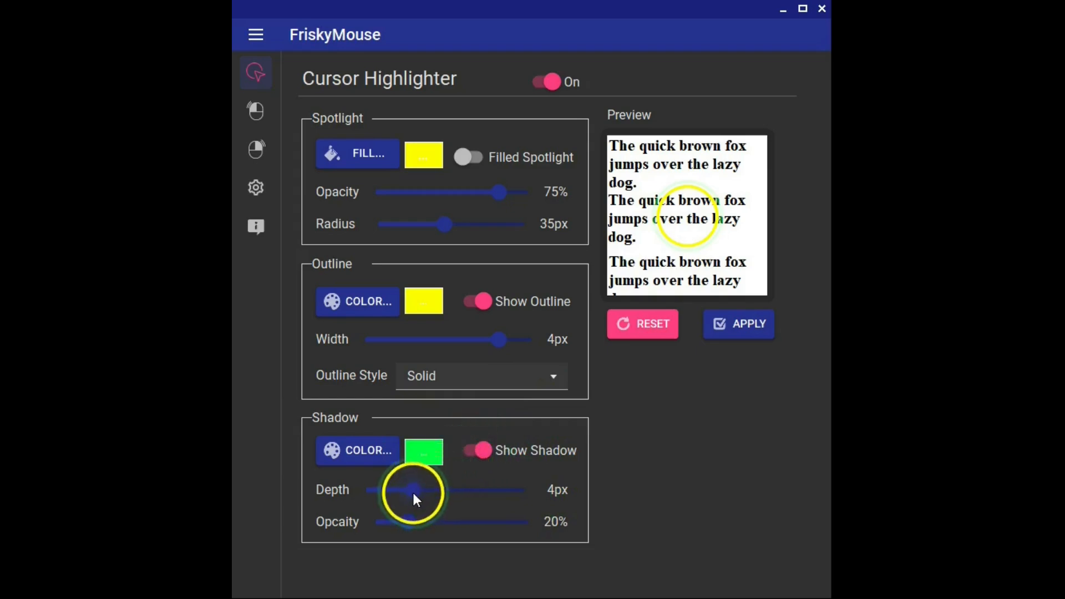
{"action": "mouse_move", "coordinate": [414, 493]}
{"action": "left_mouse_down"}
{"action": "mouse_move", "coordinate": [522, 496]}
{"action": "mouse_move", "coordinate": [376, 489]}
{"action": "mouse_move", "coordinate": [413, 497]}
{"action": "left_mouse_up"}
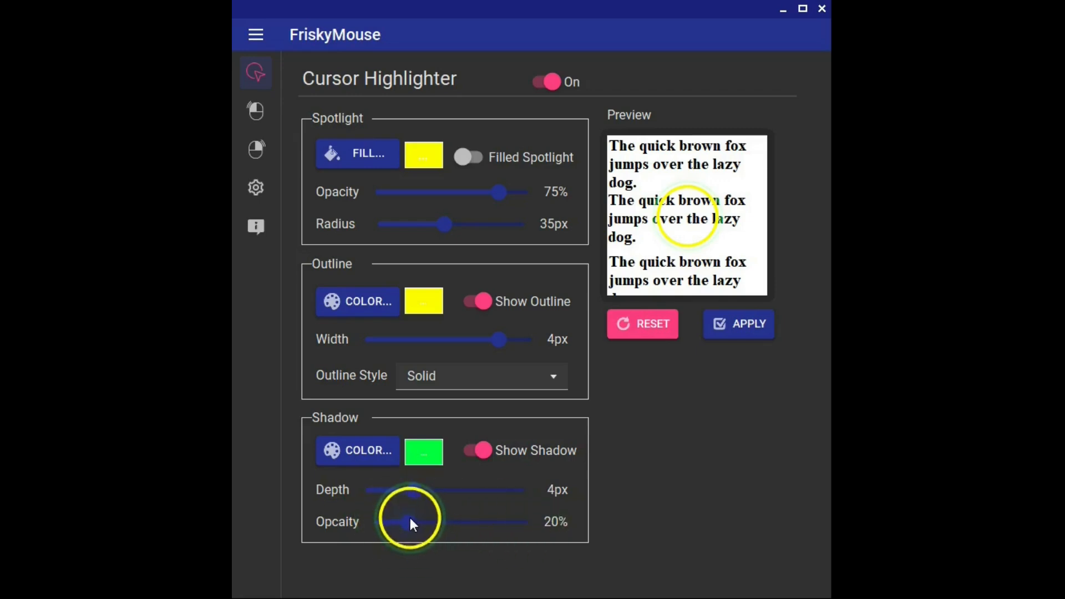
{"action": "mouse_move", "coordinate": [408, 523]}
{"action": "left_mouse_down"}
{"action": "mouse_move", "coordinate": [518, 527]}
{"action": "mouse_move", "coordinate": [377, 516]}
{"action": "mouse_move", "coordinate": [410, 519]}
{"action": "left_mouse_up"}
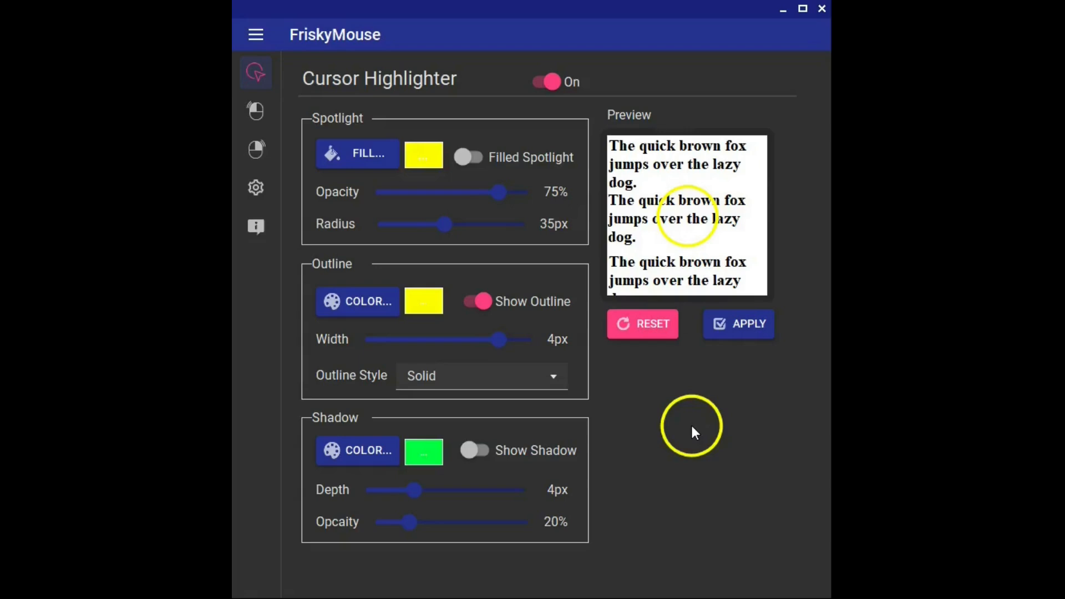
Open the left click indicator settings, and switch the indicator off and back on
{"action": "left_click", "coordinate": [257, 116]}
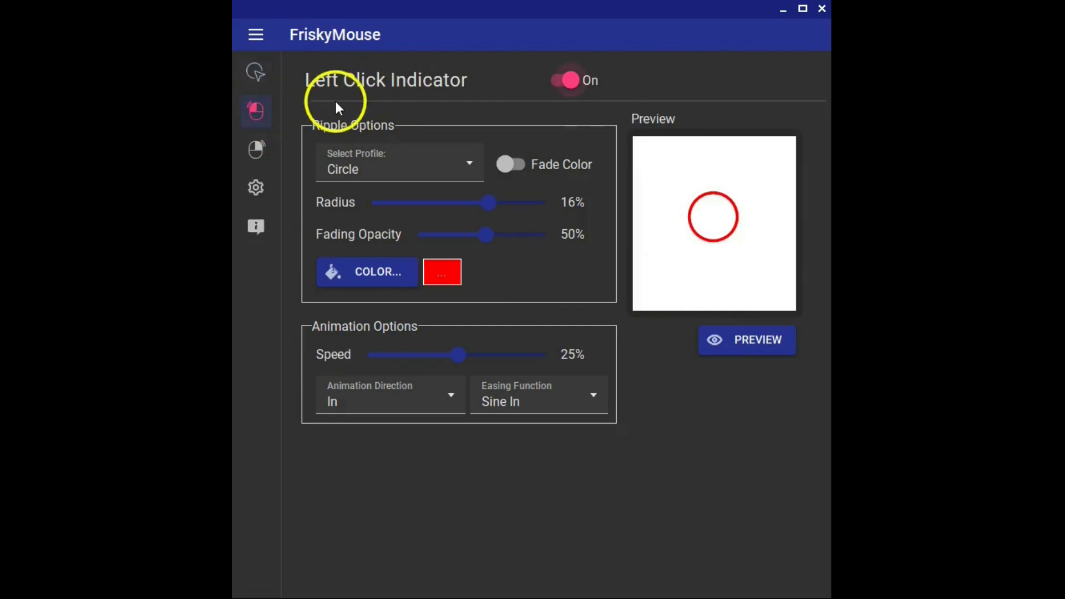
{"action": "left_click", "coordinate": [558, 84]}
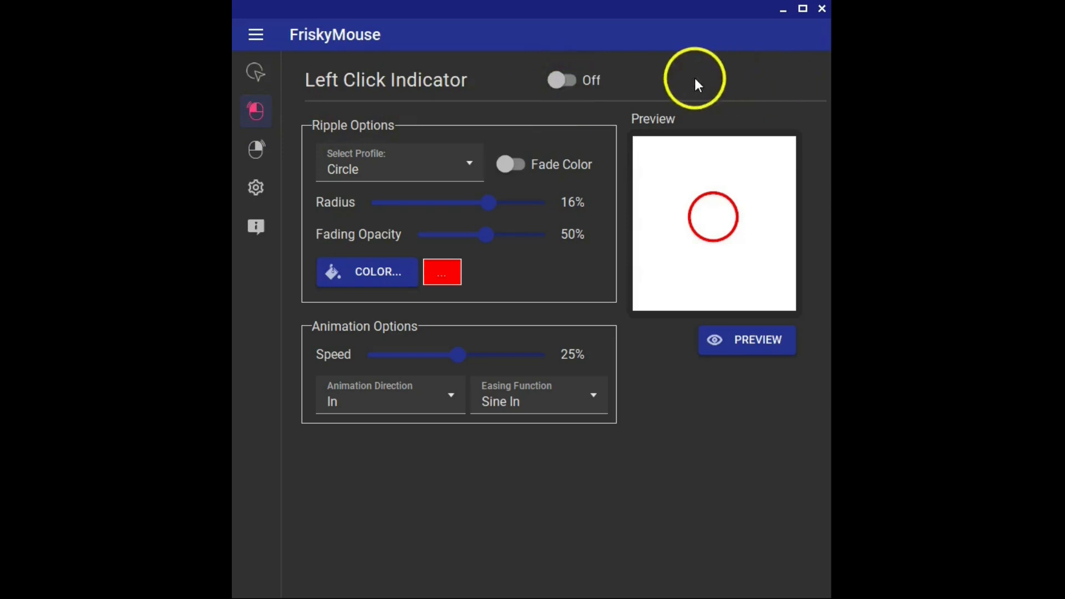
{"action": "left_click", "coordinate": [571, 88]}
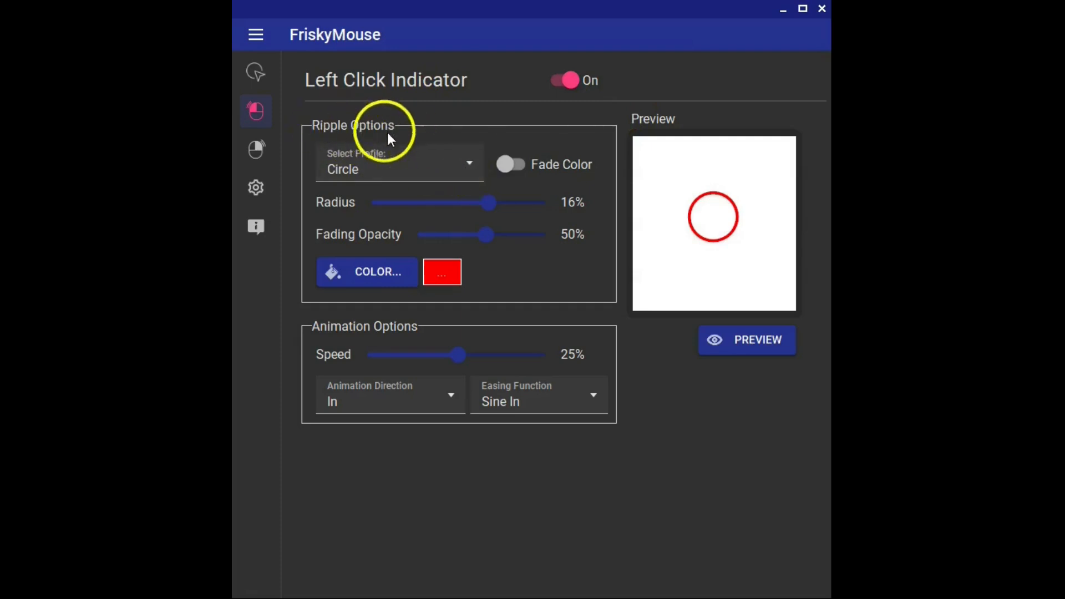
Try the Square and Sonar Pulse ripple profiles for the left click indicator, and return to the Circle profile
{"action": "left_click", "coordinate": [470, 161]}
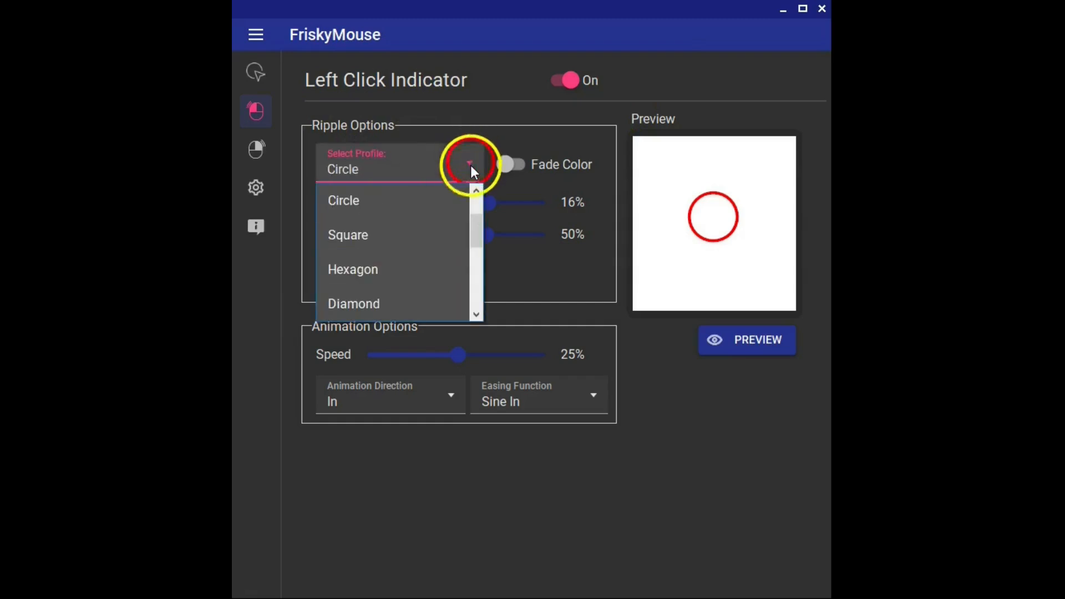
{"action": "left_click", "coordinate": [350, 236]}
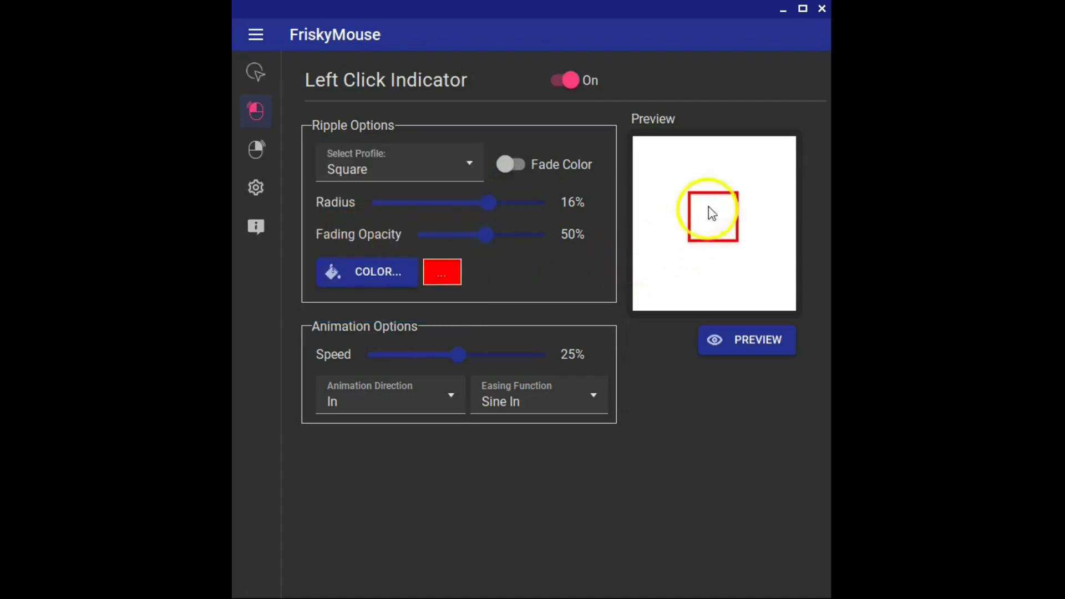
{"action": "left_click", "coordinate": [470, 163]}
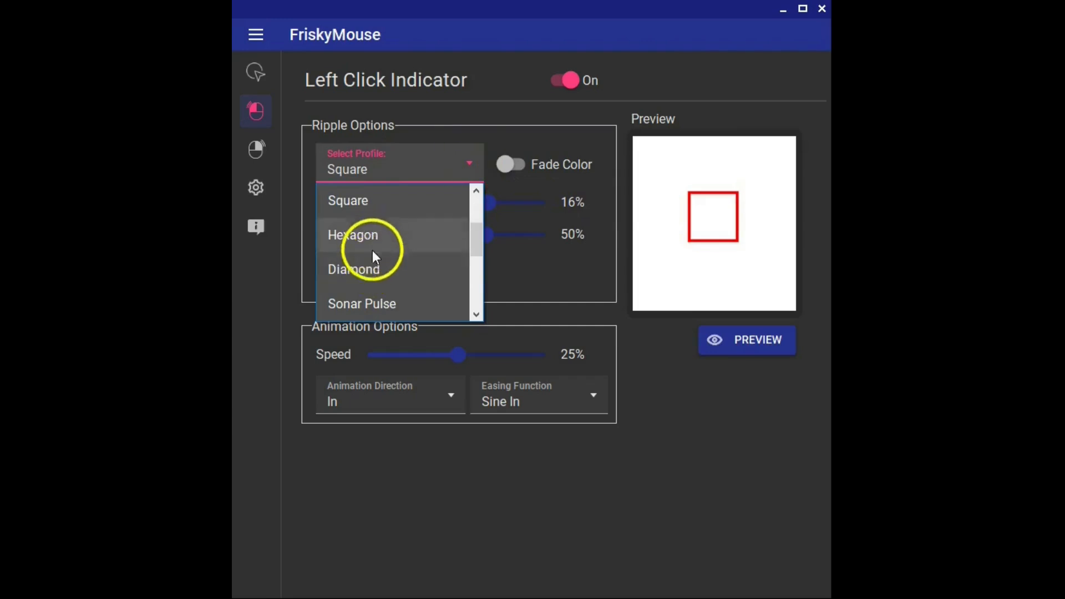
{"action": "left_click", "coordinate": [372, 303]}
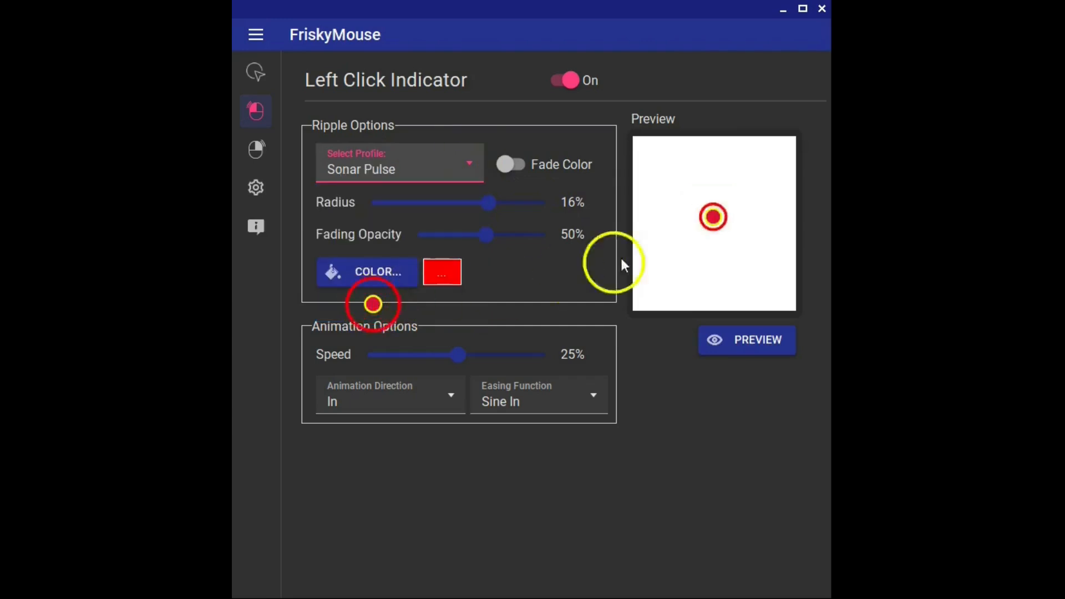
{"action": "left_click", "coordinate": [473, 162]}
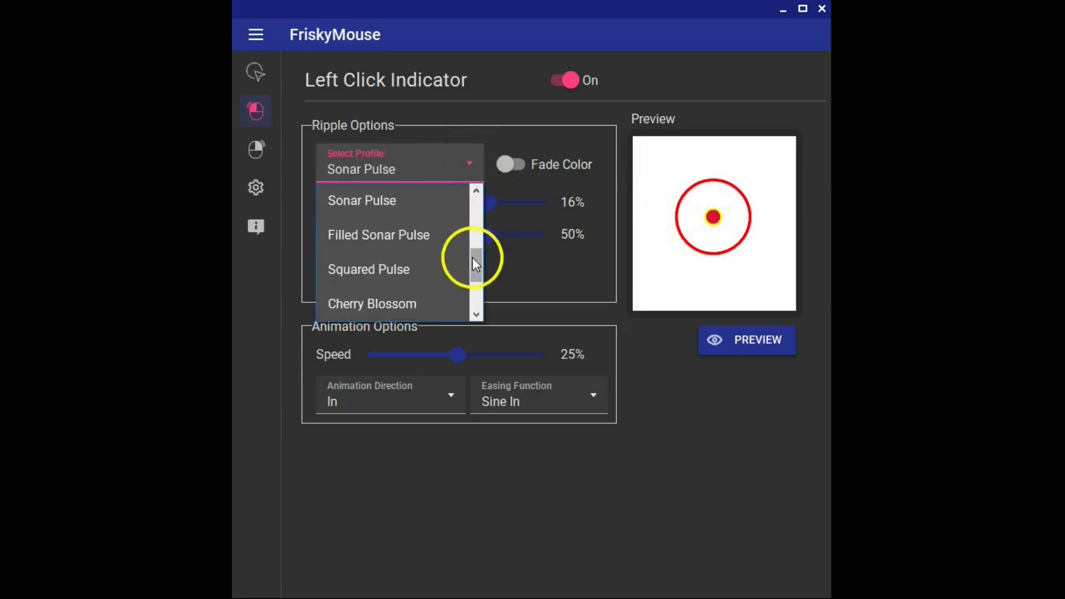
{"action": "left_click_drag", "start_coordinate": [471, 257], "coordinate": [477, 203]}
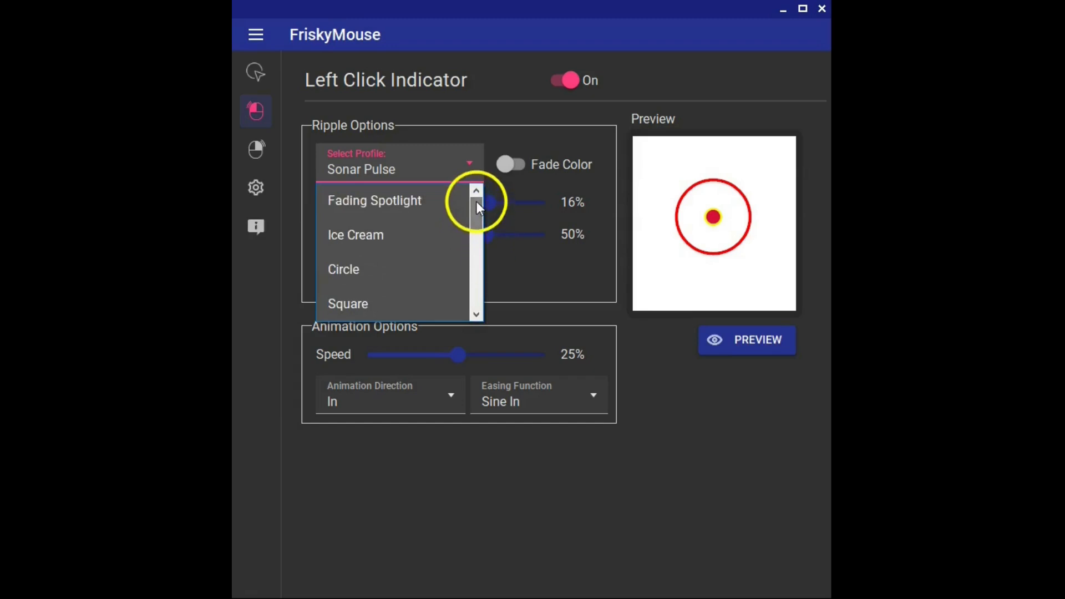
{"action": "left_click", "coordinate": [358, 268]}
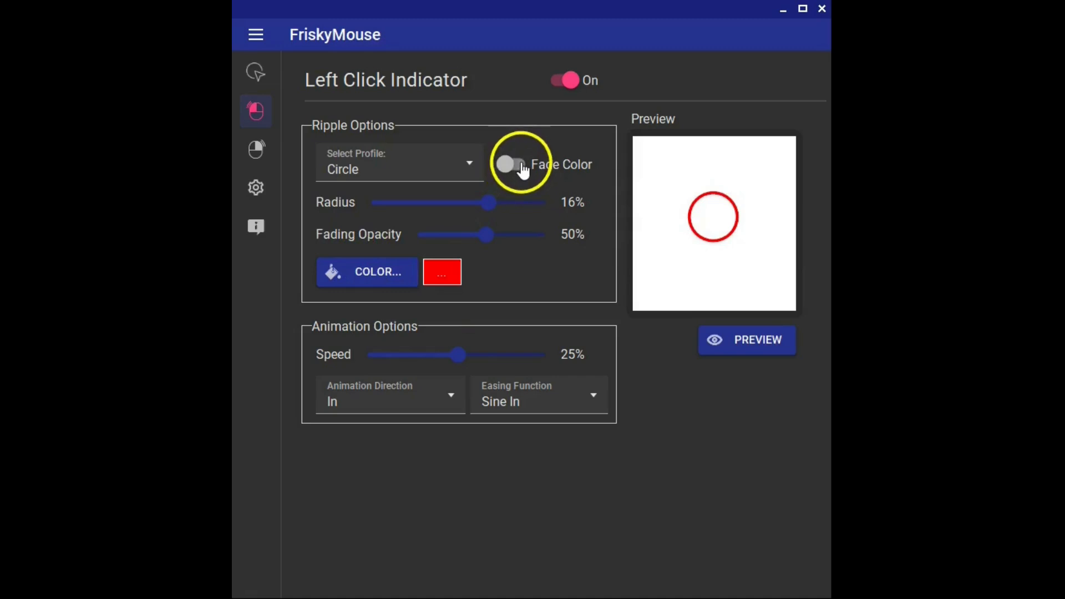
Switch Fade Color on and back off, and test the ripple at a 5% radius before restoring 16%
{"action": "left_click", "coordinate": [522, 166]}
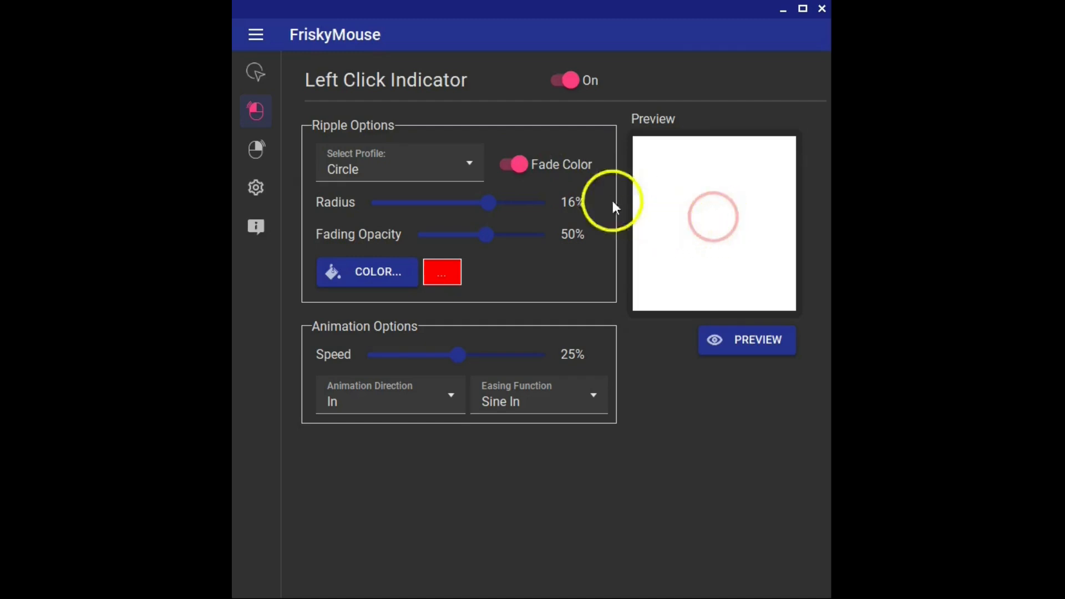
{"action": "left_click", "coordinate": [510, 166]}
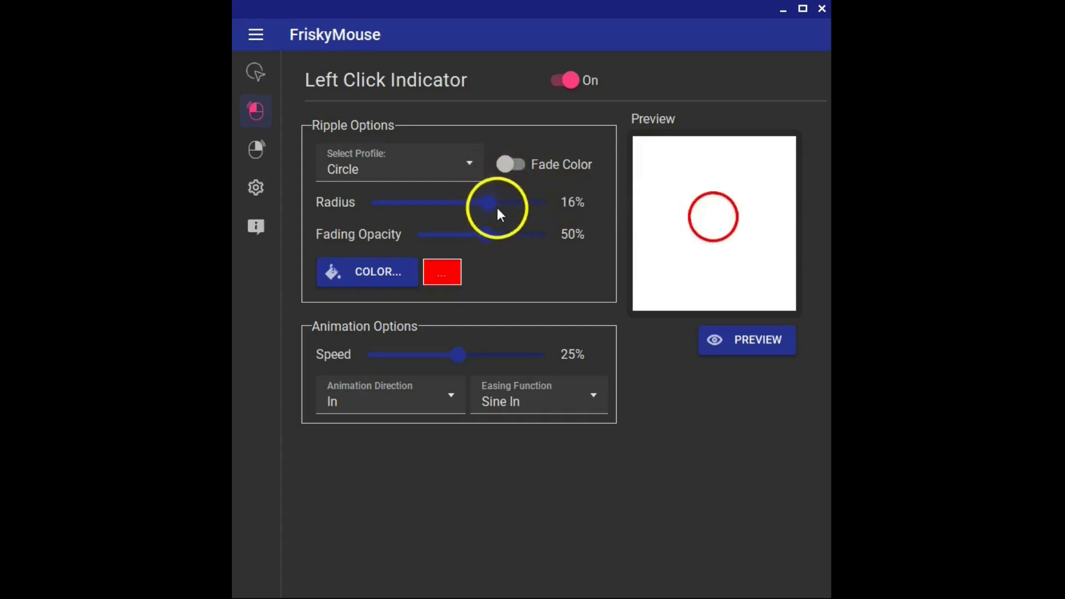
{"action": "left_click_drag", "start_coordinate": [488, 204], "coordinate": [408, 204]}
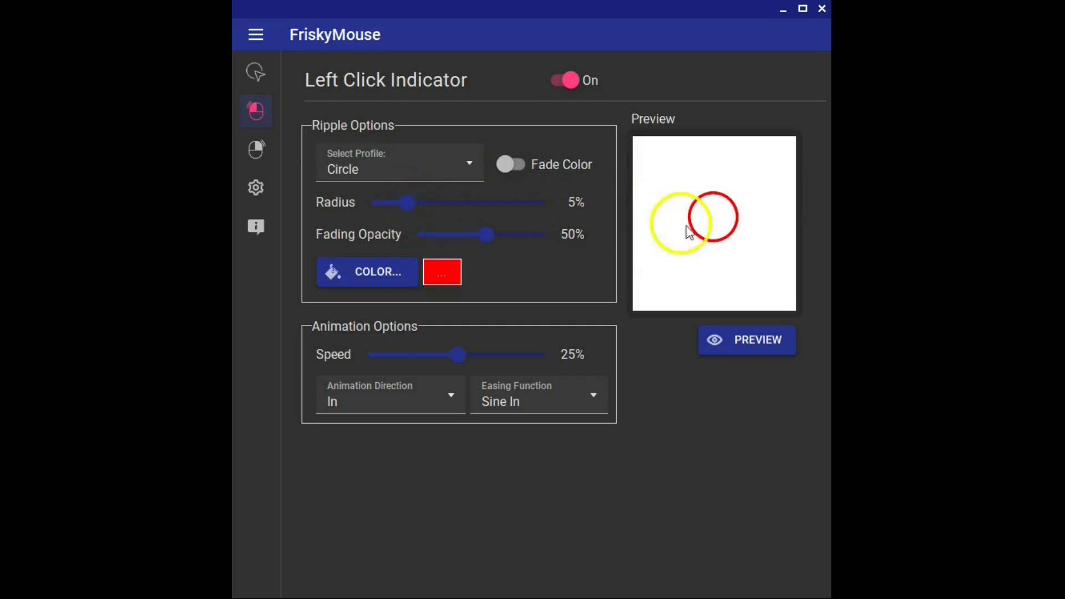
{"action": "left_click", "coordinate": [708, 254]}
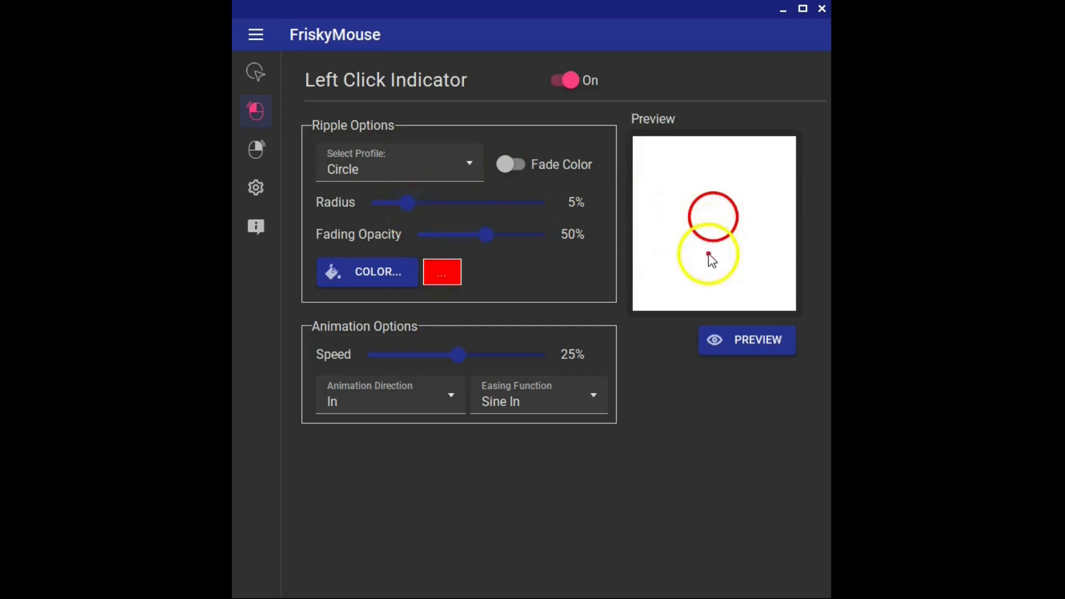
{"action": "left_click", "coordinate": [710, 256]}
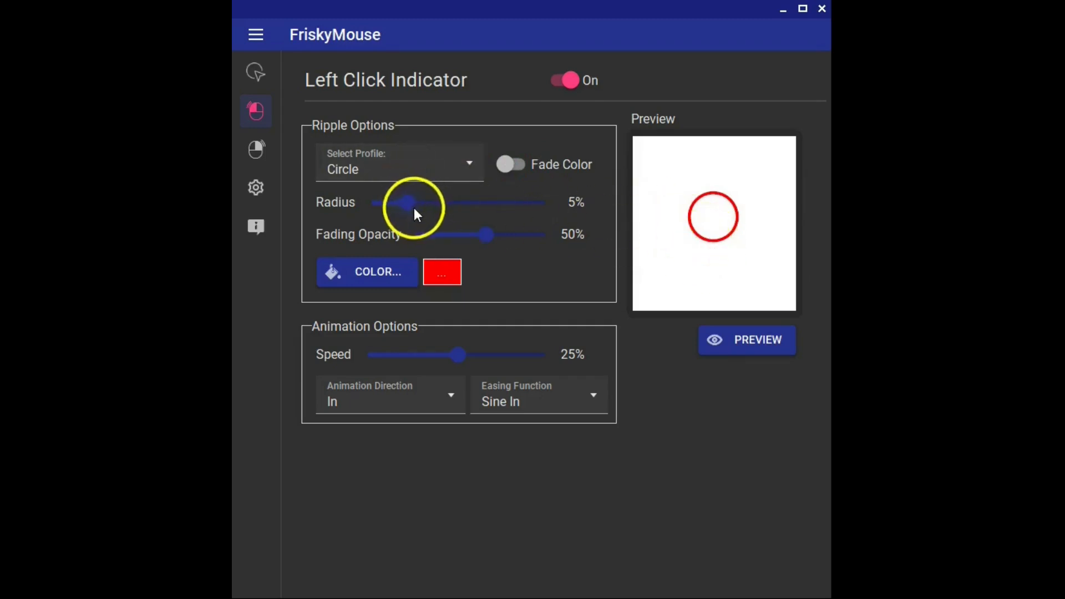
{"action": "left_click_drag", "start_coordinate": [409, 205], "coordinate": [483, 204]}
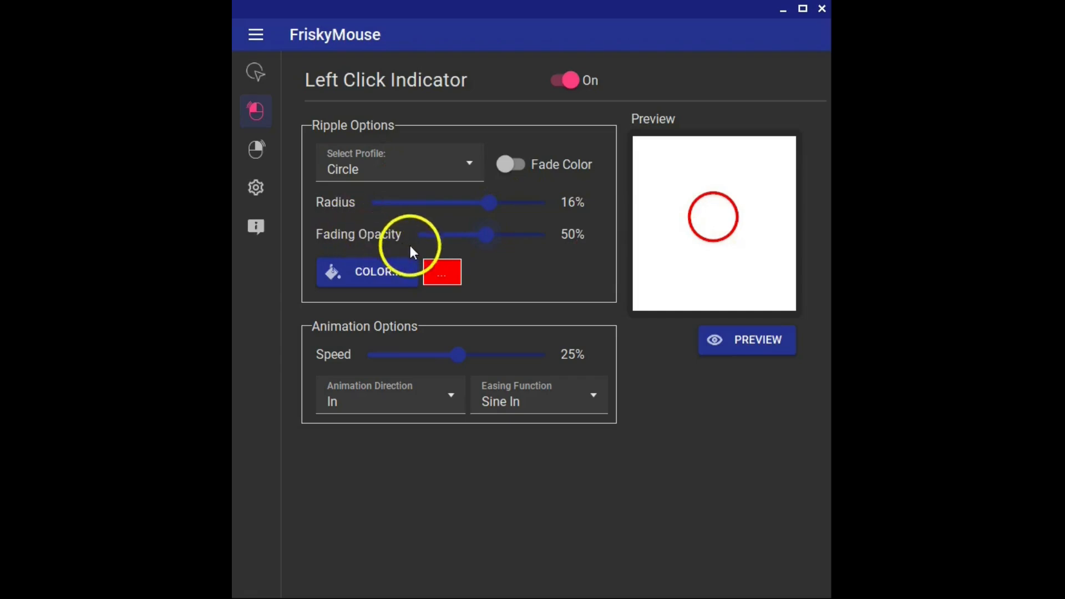
With Fade Color on, test fading opacities of 95% and 1%, then restore 50% and switch Fade Color off
{"action": "left_click", "coordinate": [523, 169]}
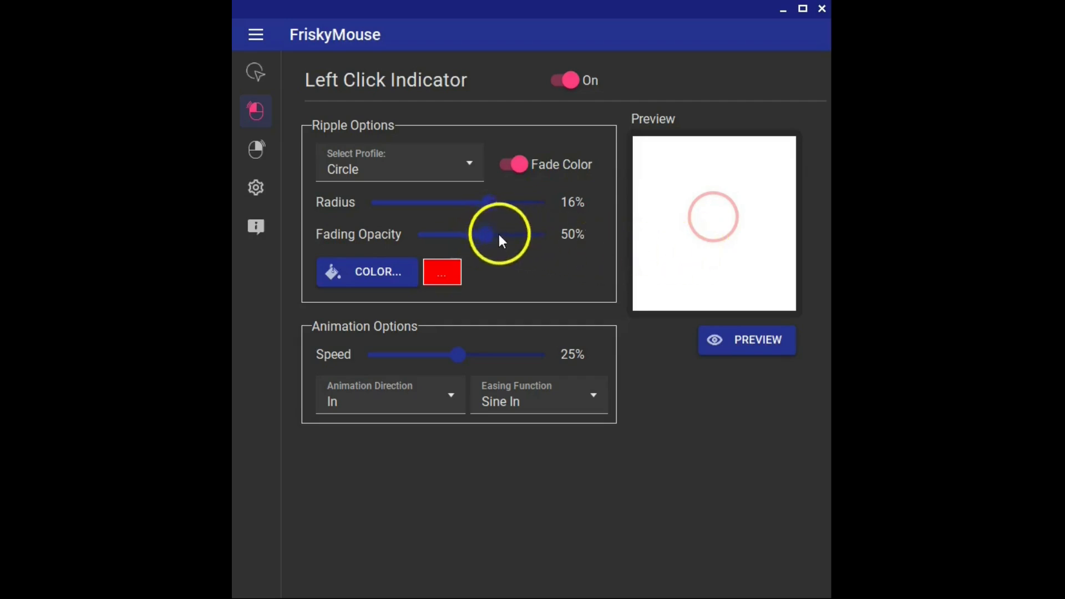
{"action": "left_click_drag", "start_coordinate": [490, 243], "coordinate": [581, 232]}
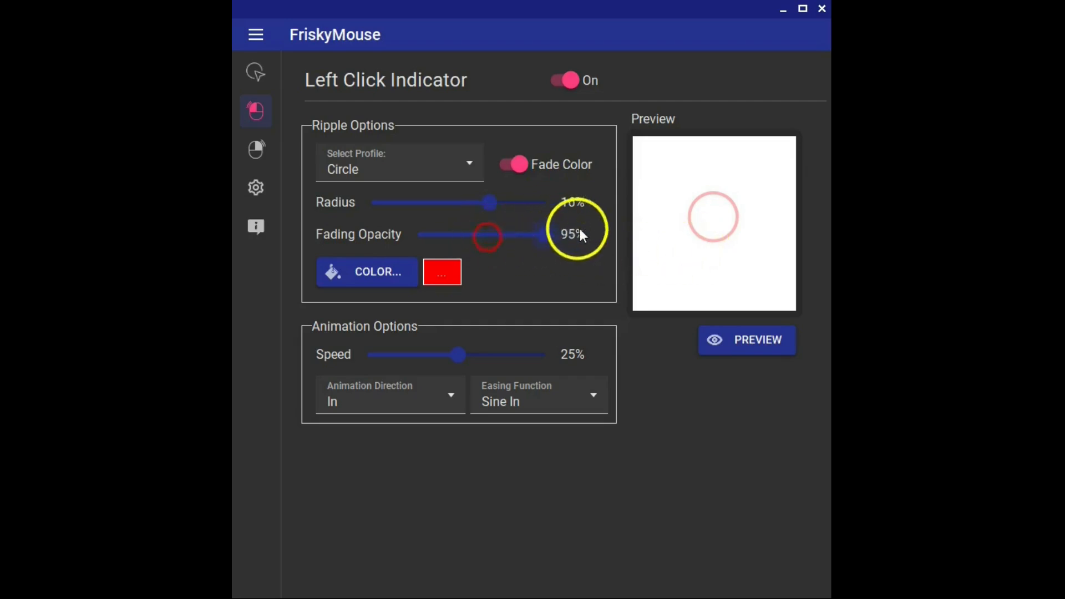
{"action": "left_click", "coordinate": [728, 251]}
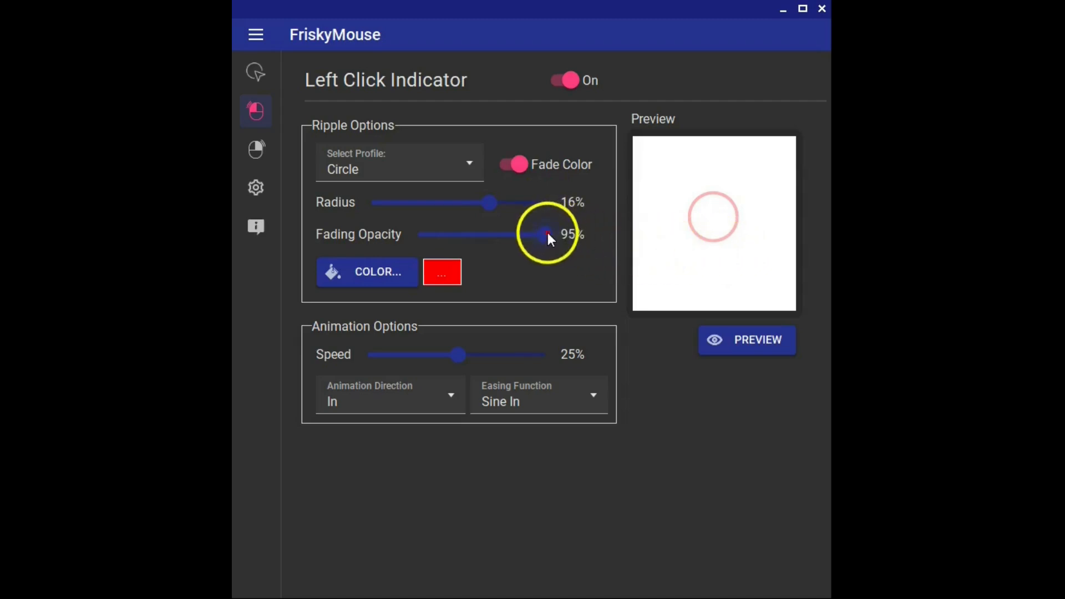
{"action": "left_click_drag", "start_coordinate": [549, 235], "coordinate": [400, 236]}
{"action": "left_click", "coordinate": [699, 254]}
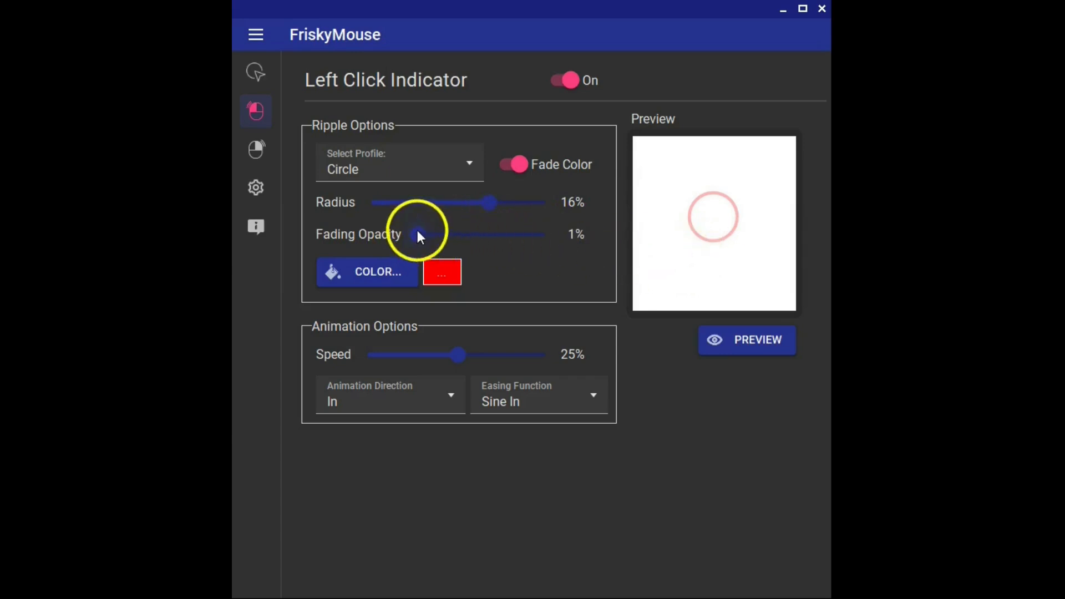
{"action": "left_click_drag", "start_coordinate": [418, 236], "coordinate": [488, 237]}
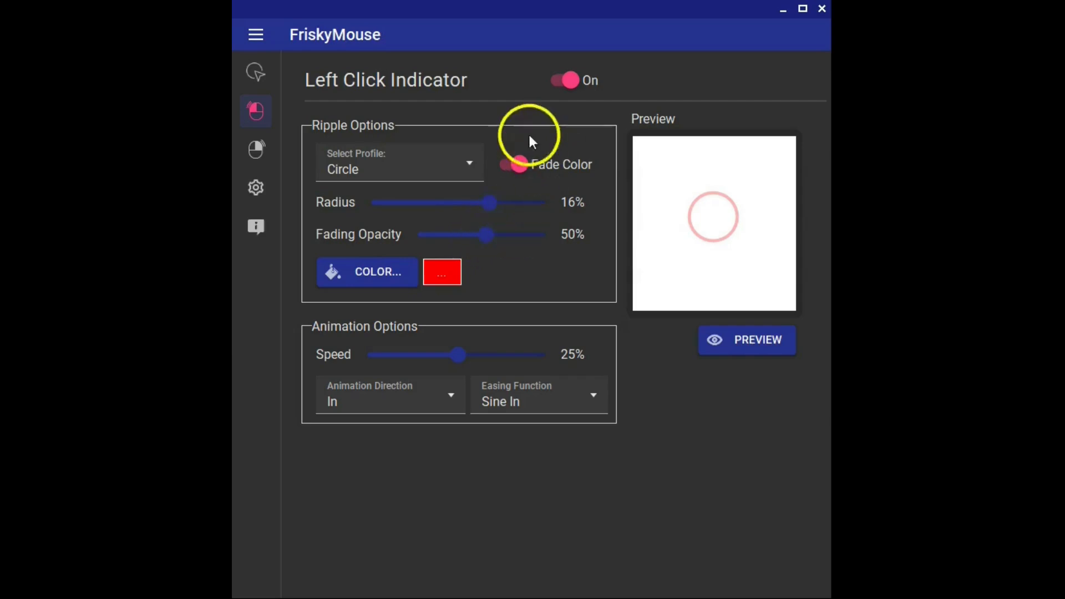
{"action": "left_click", "coordinate": [508, 164]}
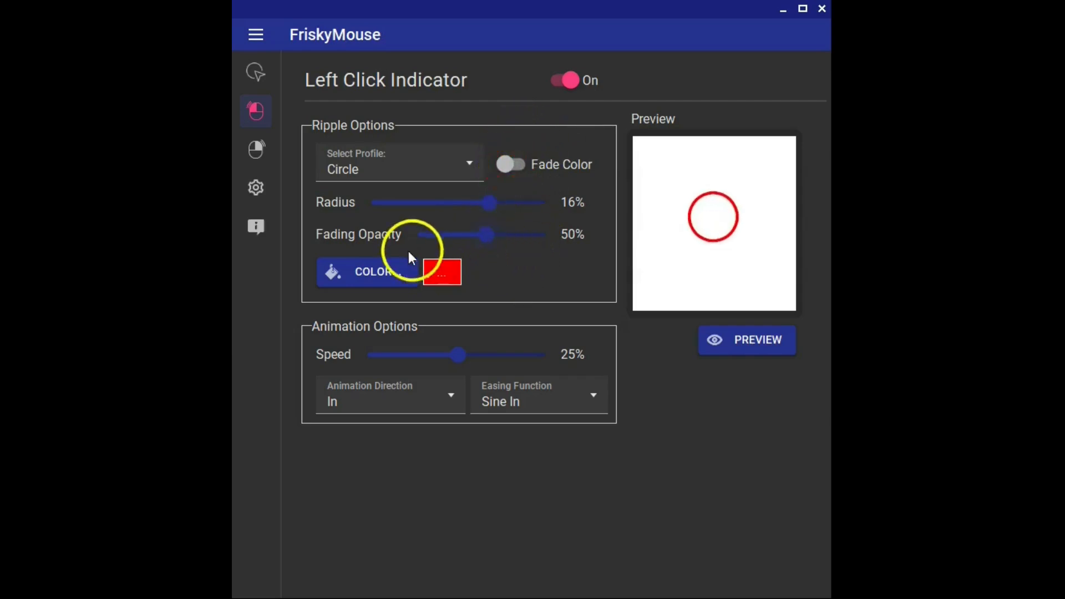
Open the ripple color choices and confirm red as the left click indicator's color
{"action": "left_click", "coordinate": [373, 274]}
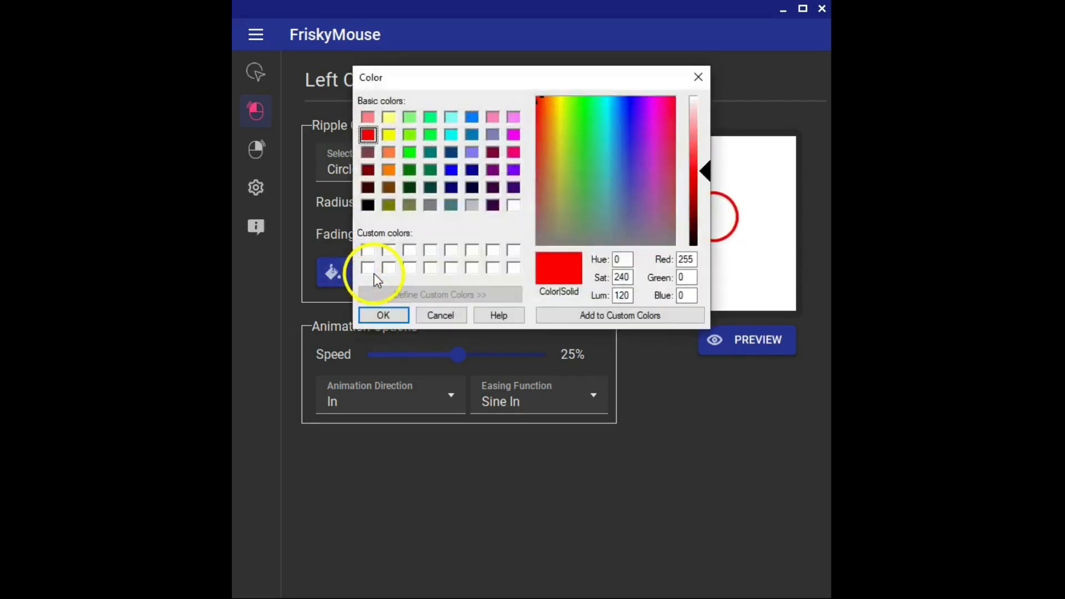
{"action": "left_click", "coordinate": [383, 318]}
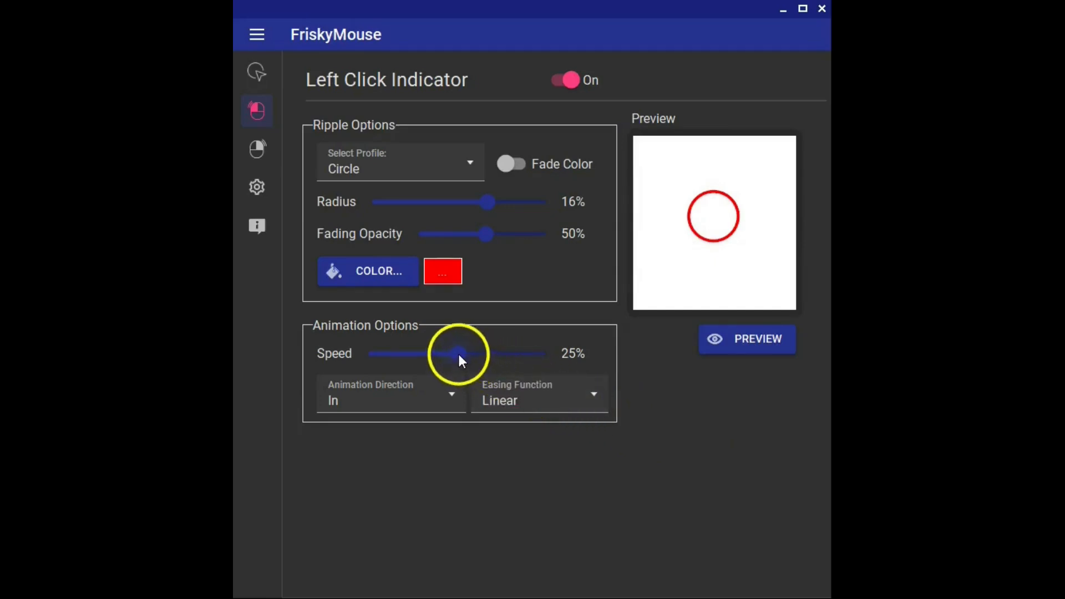
Test the ripple animation at speeds of 50% and 10%, and set the speed back to 25%
{"action": "left_click_drag", "start_coordinate": [459, 356], "coordinate": [516, 355]}
{"action": "left_click", "coordinate": [730, 431]}
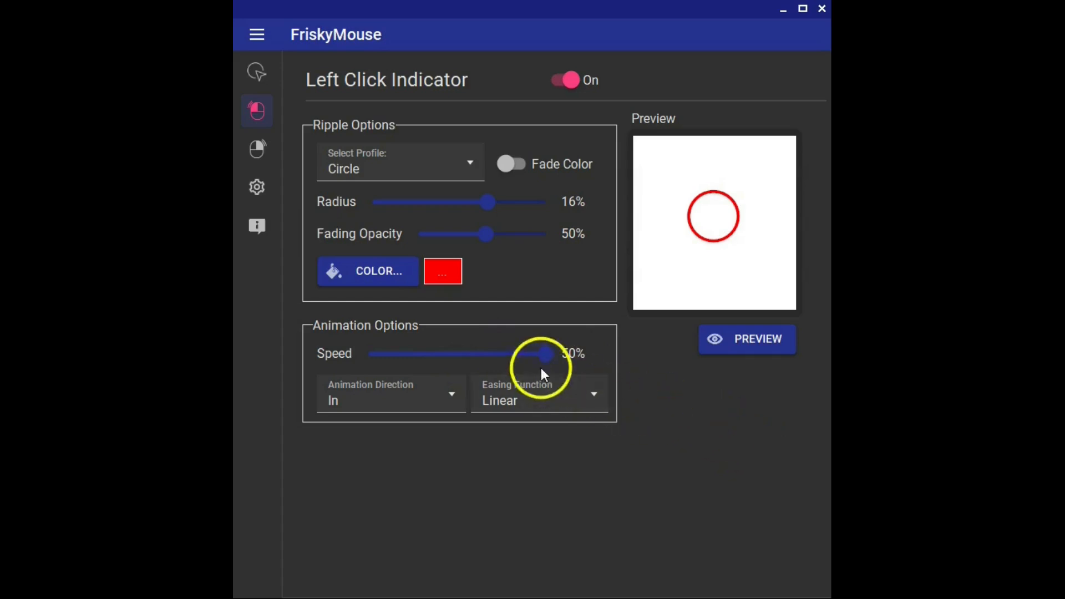
{"action": "left_click_drag", "start_coordinate": [546, 355], "coordinate": [391, 360]}
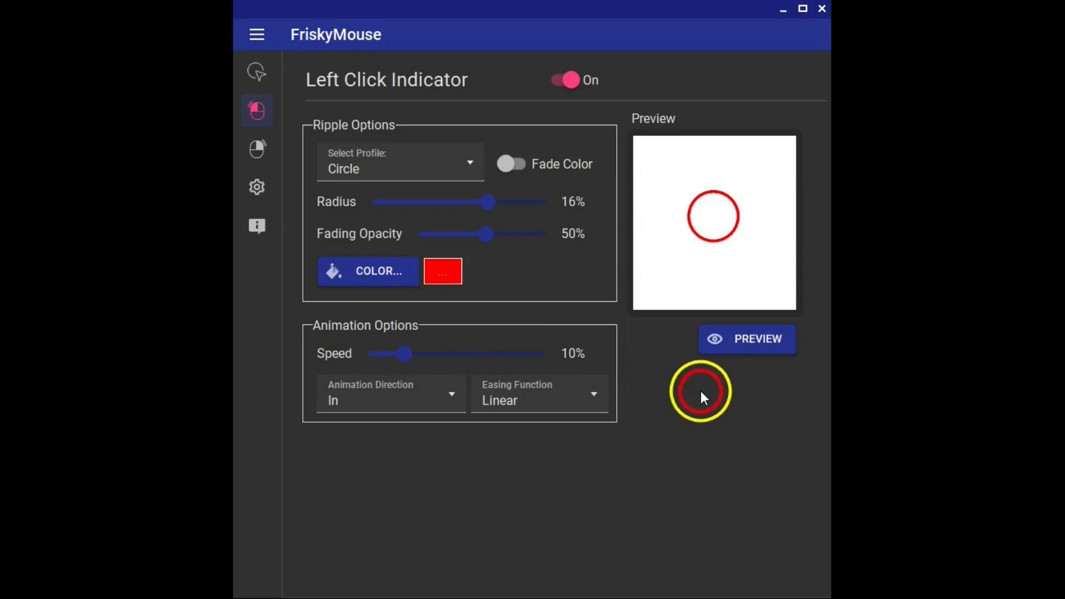
{"action": "left_click", "coordinate": [407, 355]}
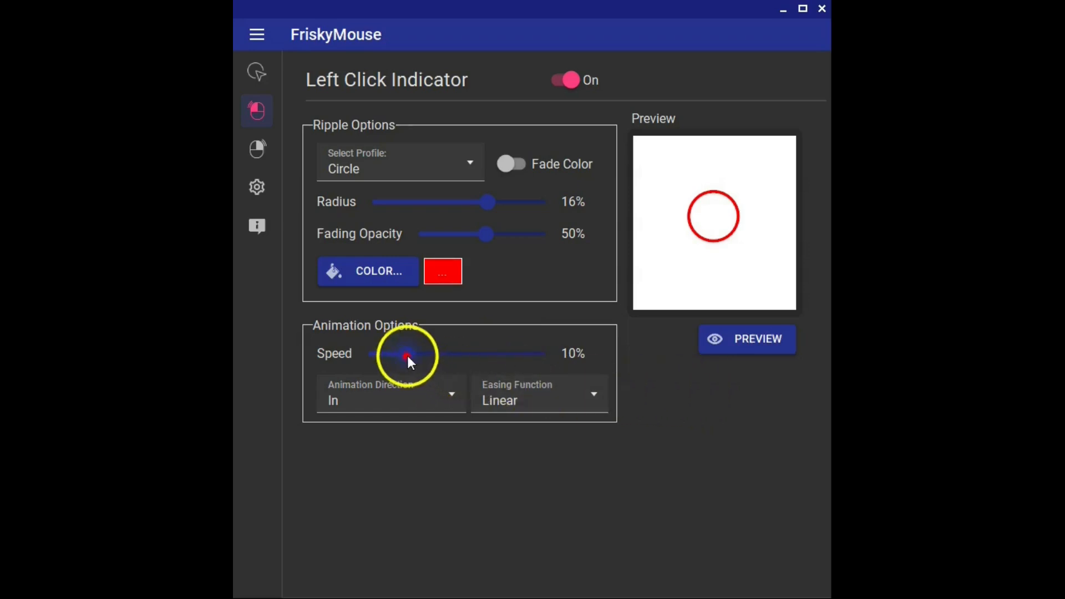
{"action": "left_click_drag", "start_coordinate": [408, 356], "coordinate": [459, 353]}
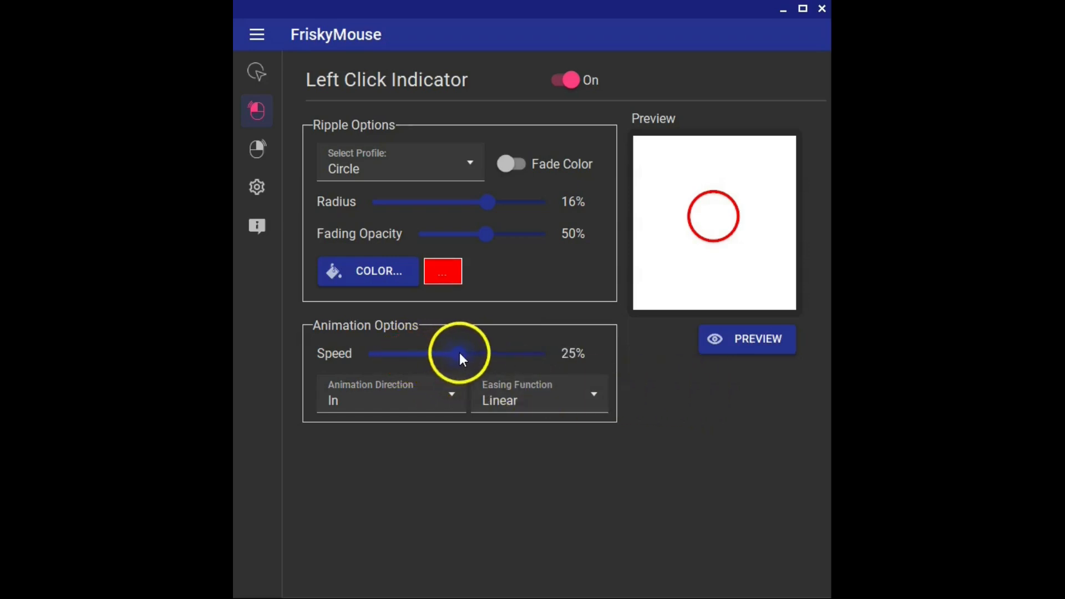
Try the Out and In Out In animation directions for the ripple, and return the direction to In
{"action": "left_click", "coordinate": [452, 396]}
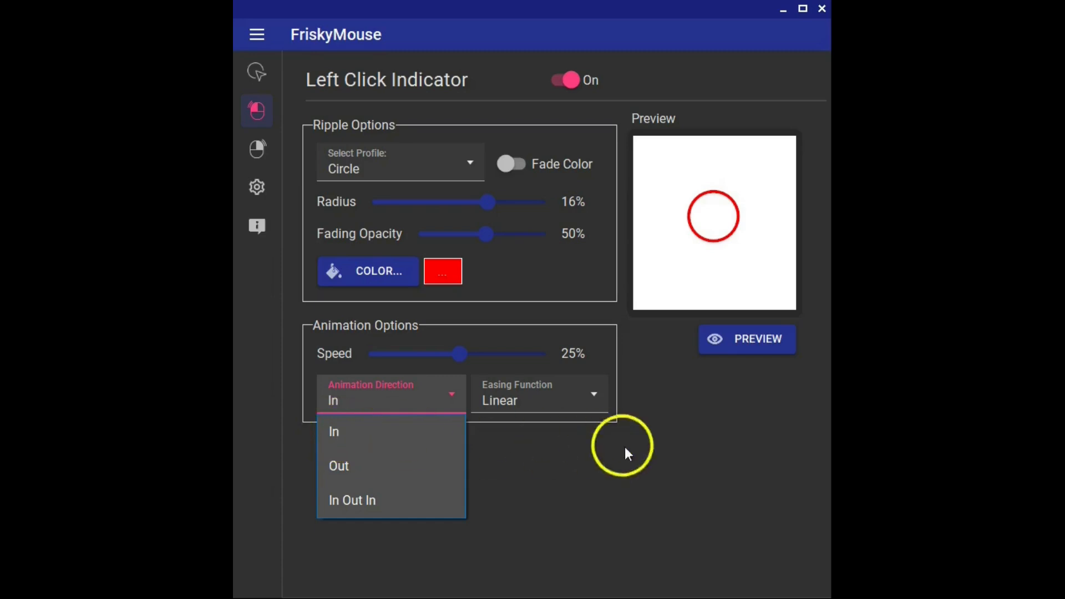
{"action": "left_click", "coordinate": [629, 474]}
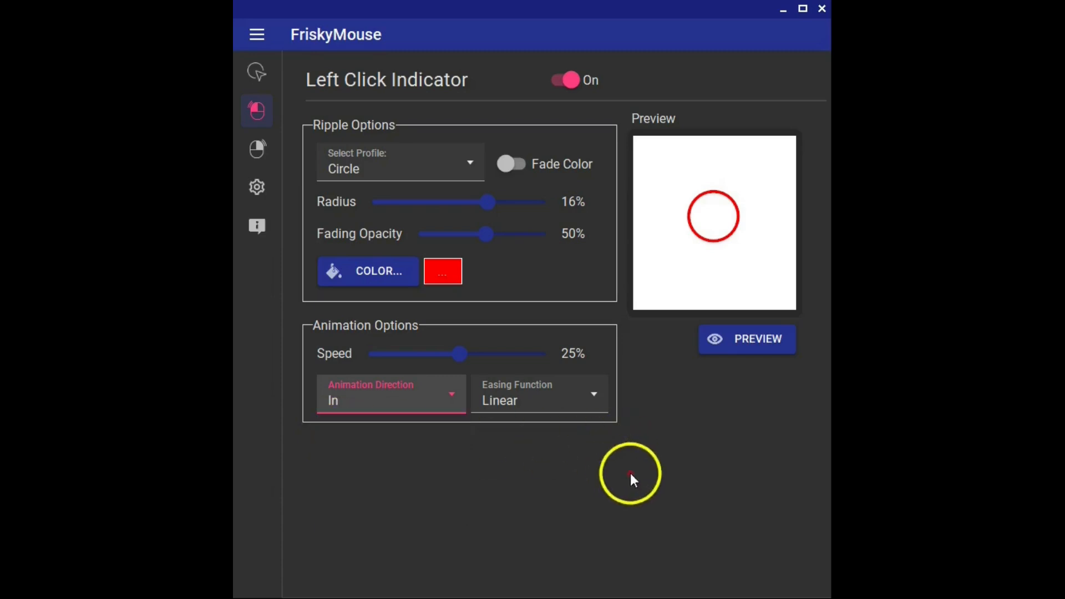
{"action": "left_click", "coordinate": [680, 475]}
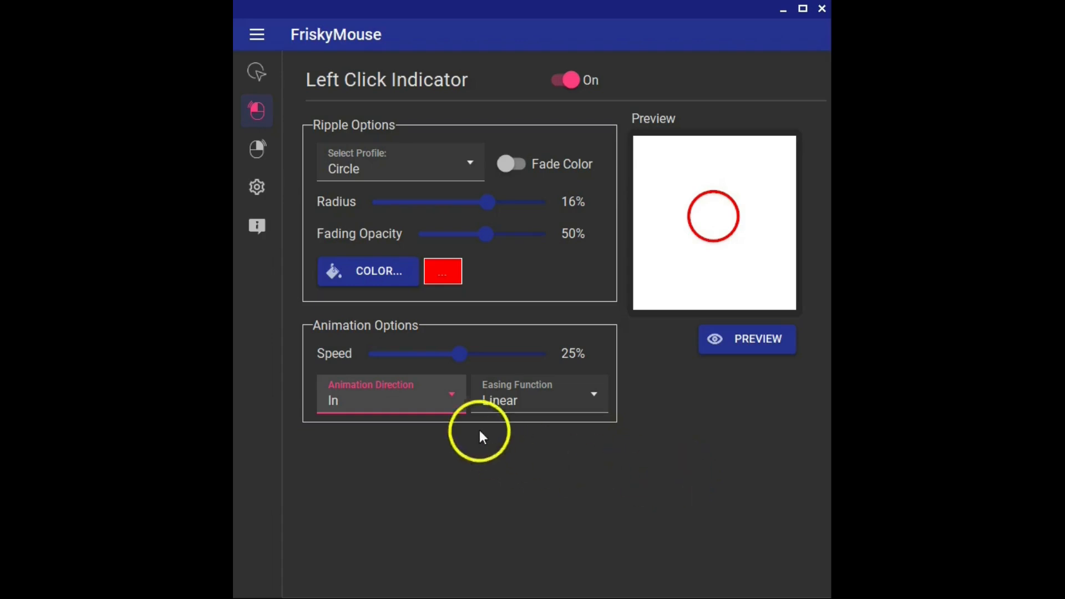
{"action": "left_click", "coordinate": [455, 395]}
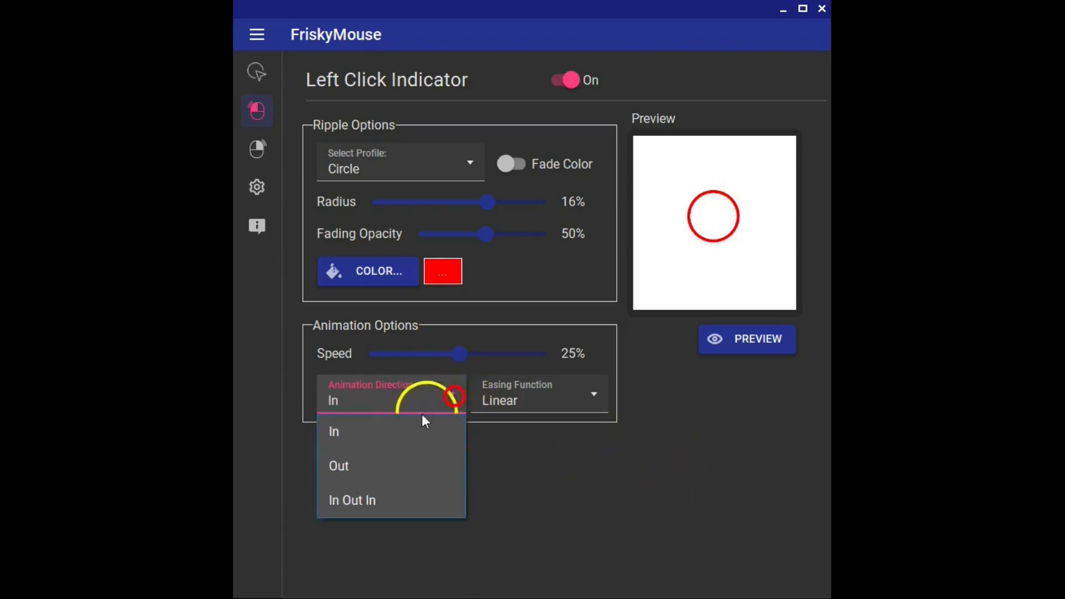
{"action": "left_click", "coordinate": [345, 467]}
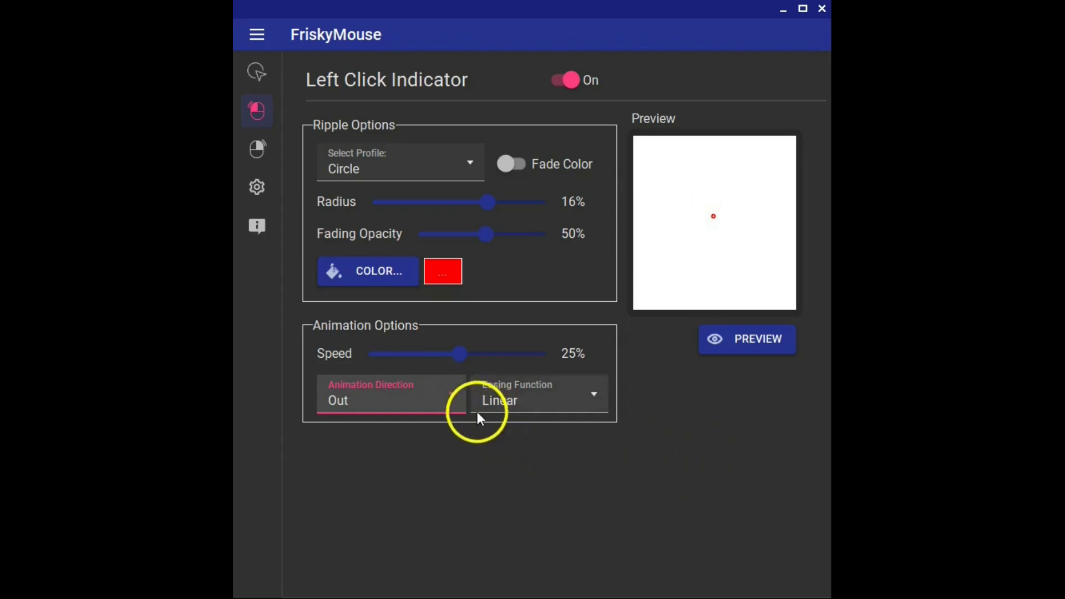
{"action": "left_click", "coordinate": [454, 394]}
{"action": "left_click", "coordinate": [360, 501]}
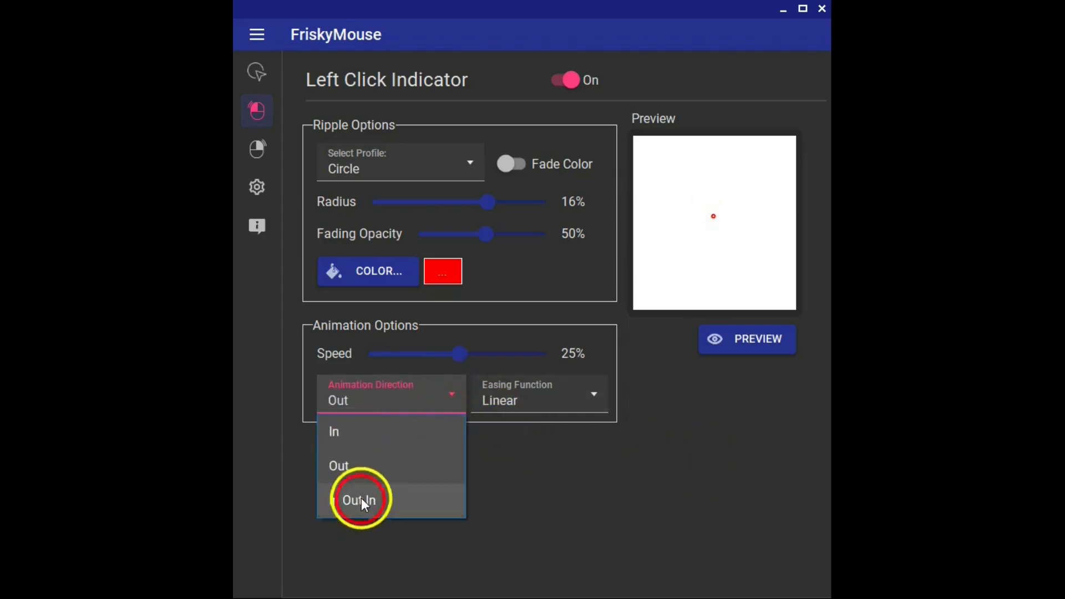
{"action": "left_click", "coordinate": [701, 487]}
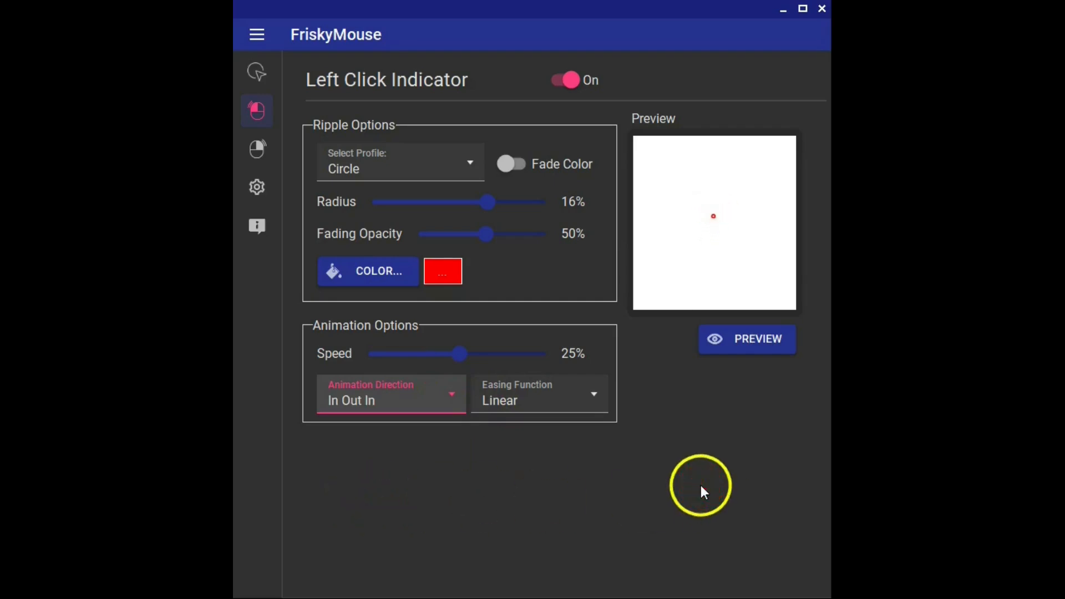
{"action": "left_click", "coordinate": [451, 395]}
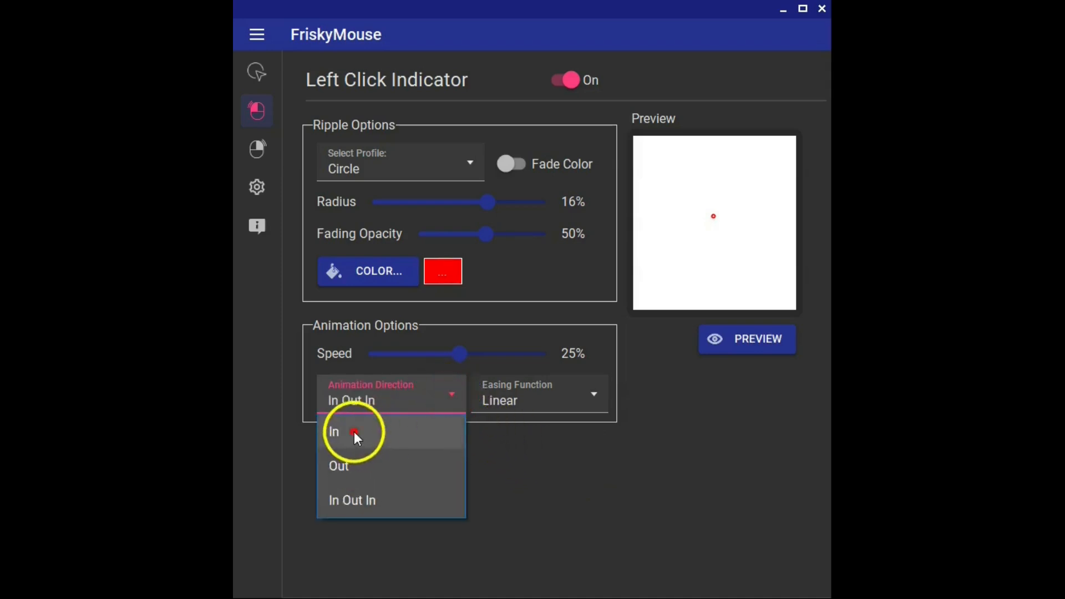
{"action": "left_click", "coordinate": [354, 434]}
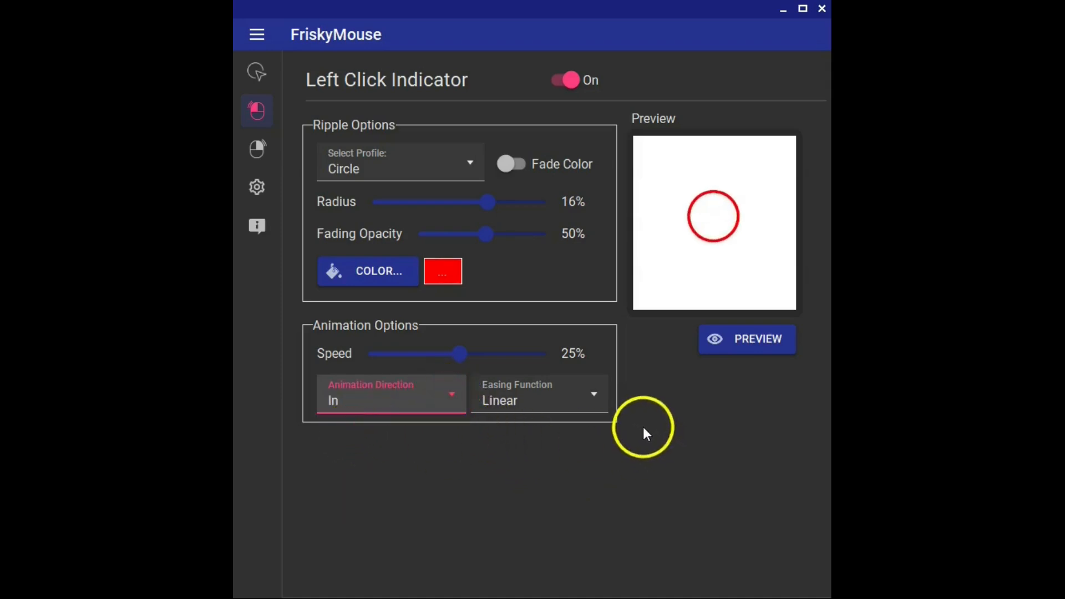
Test the click ripple with the Linear easing function, and try it again with Bounce In easing
{"action": "left_click", "coordinate": [594, 395]}
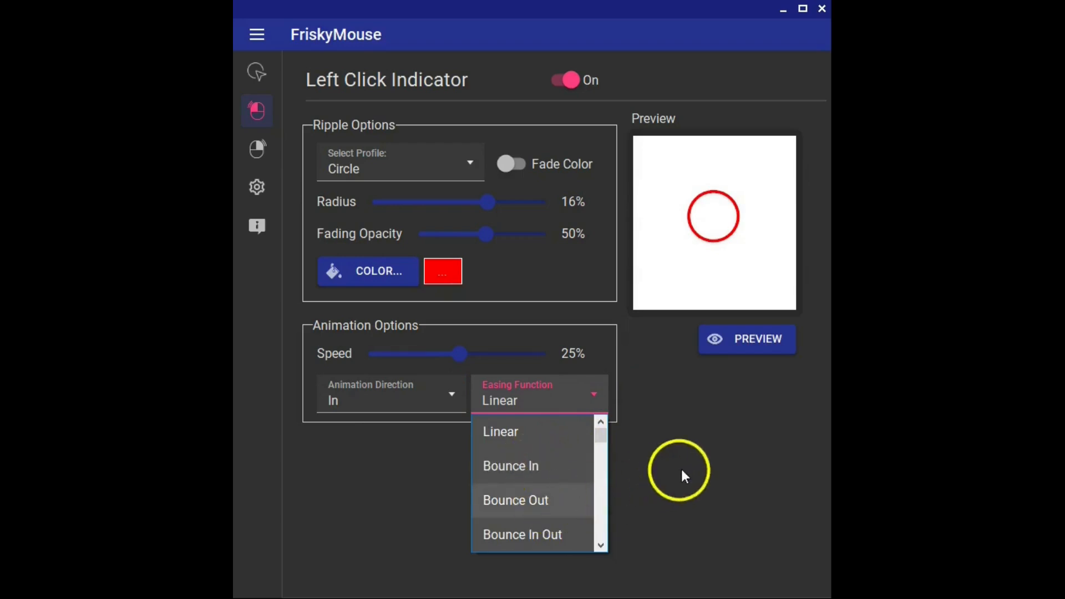
{"action": "left_click", "coordinate": [706, 465]}
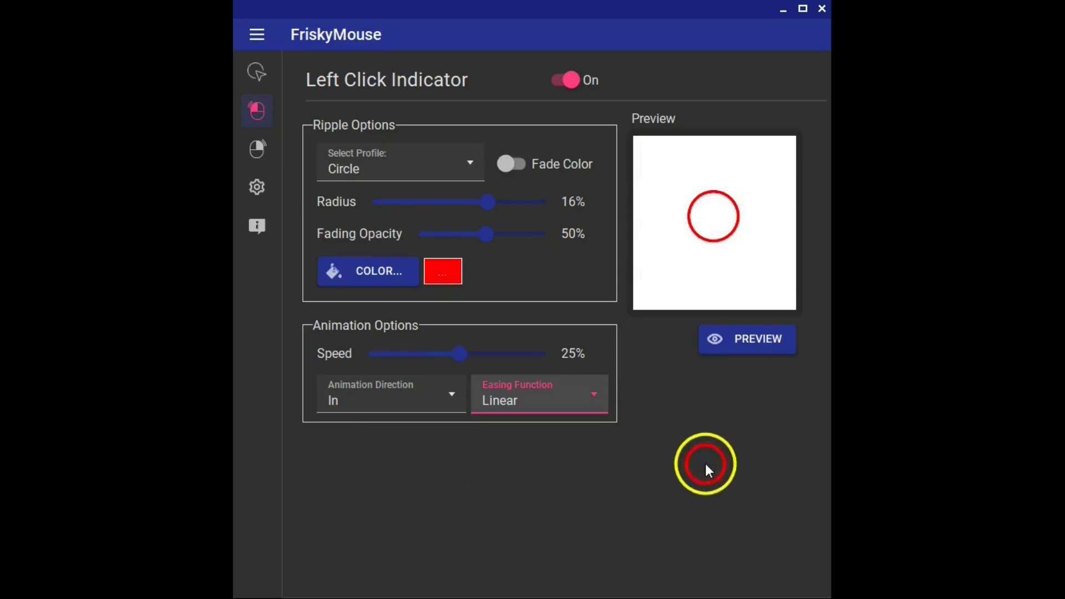
{"action": "left_click", "coordinate": [705, 460]}
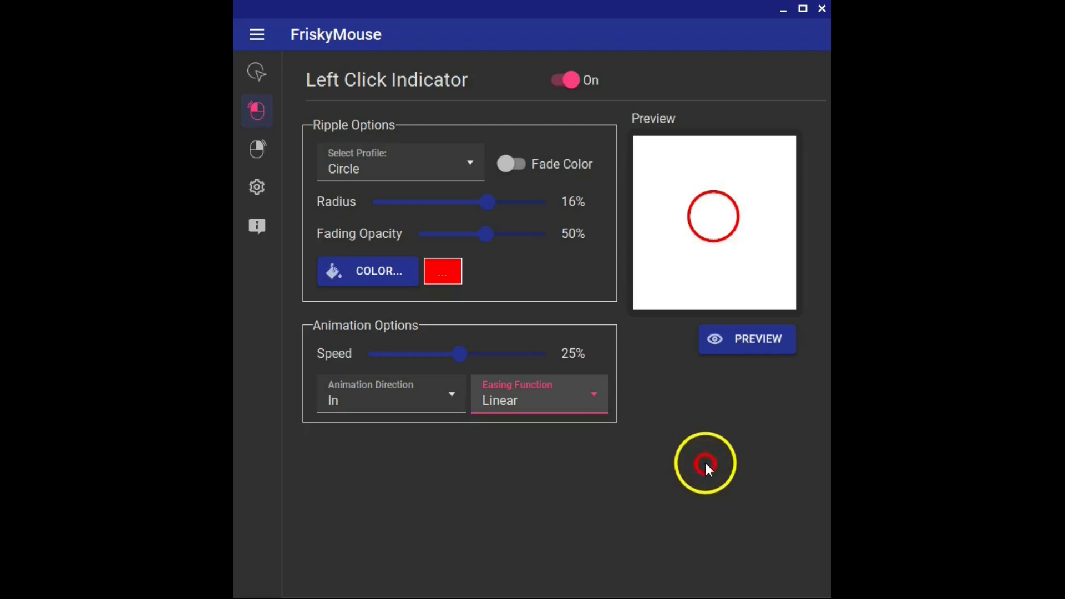
{"action": "left_click", "coordinate": [598, 395]}
{"action": "left_click", "coordinate": [523, 466]}
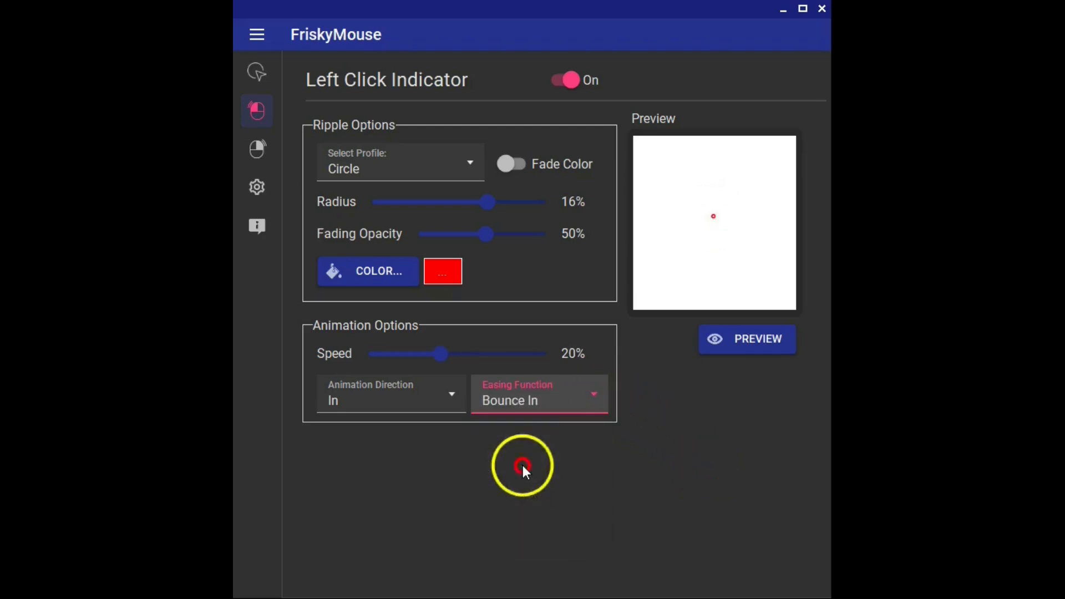
{"action": "left_click", "coordinate": [712, 461]}
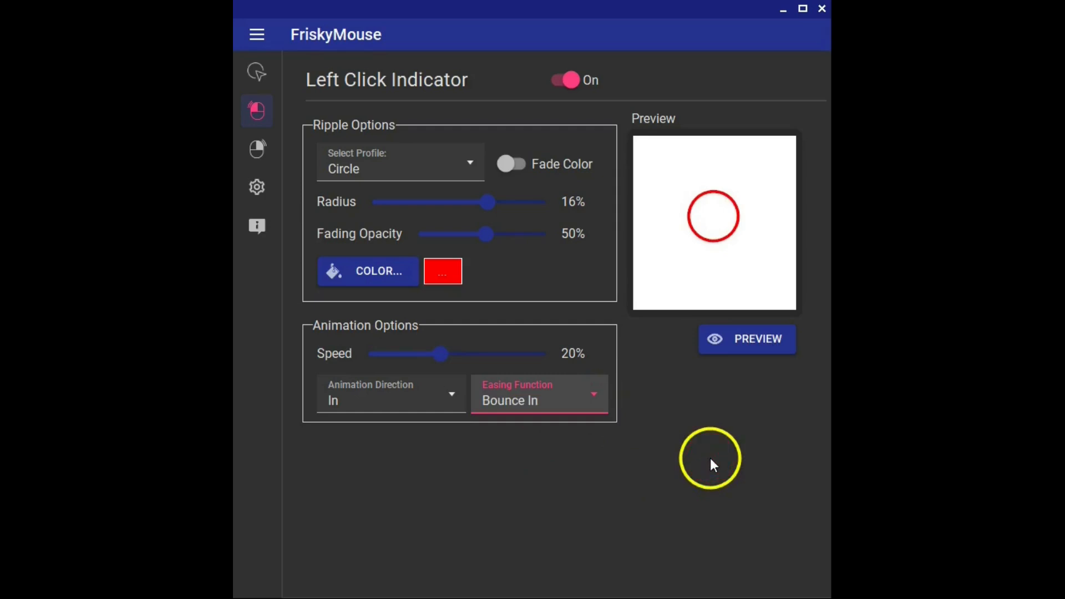
Try the Bounce Out easing function on the click ripple and browse the remaining easing functions
{"action": "left_click", "coordinate": [591, 401]}
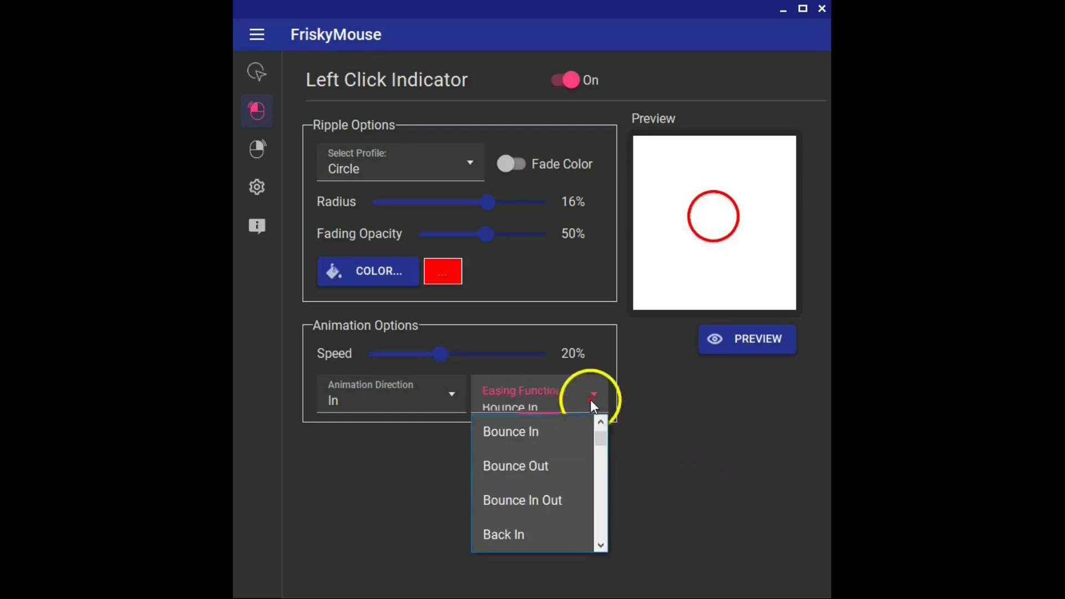
{"action": "left_click", "coordinate": [546, 467]}
{"action": "left_click", "coordinate": [743, 465]}
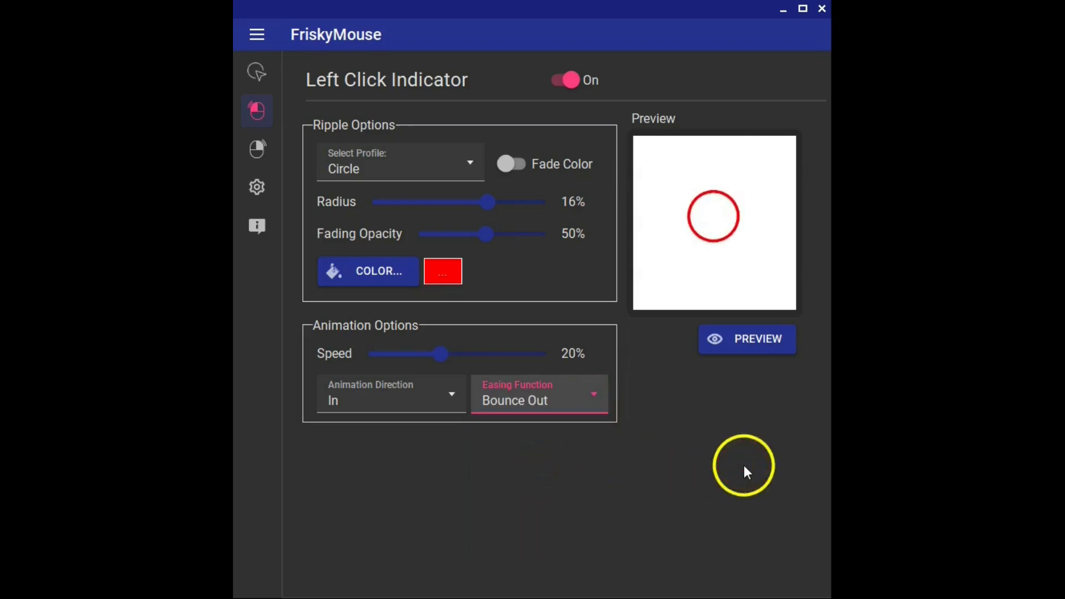
{"action": "left_click", "coordinate": [595, 399]}
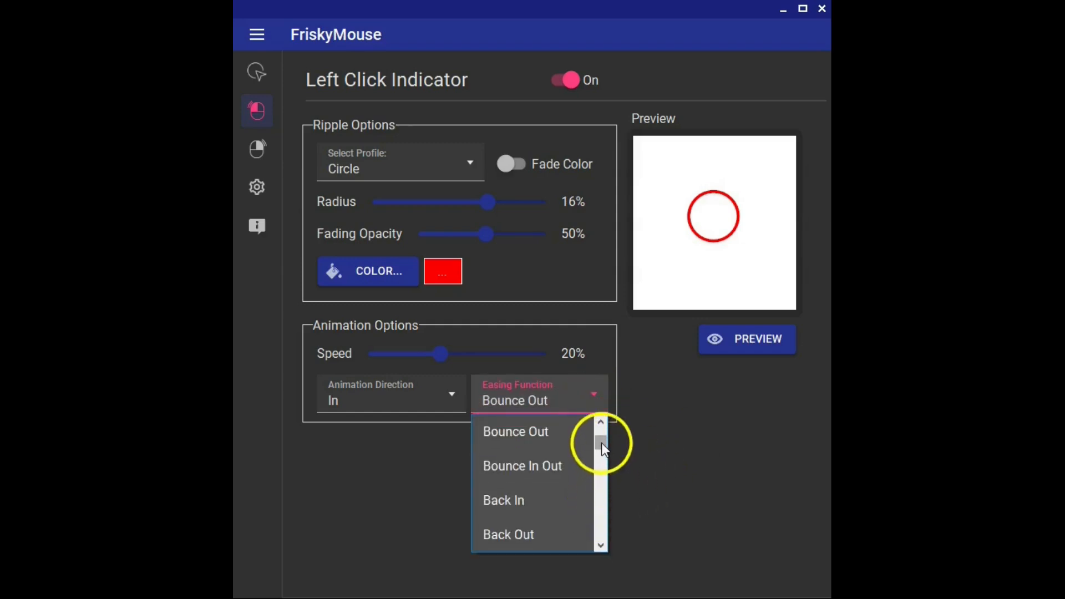
{"action": "left_click_drag", "start_coordinate": [602, 443], "coordinate": [735, 456]}
{"action": "left_click", "coordinate": [687, 453]}
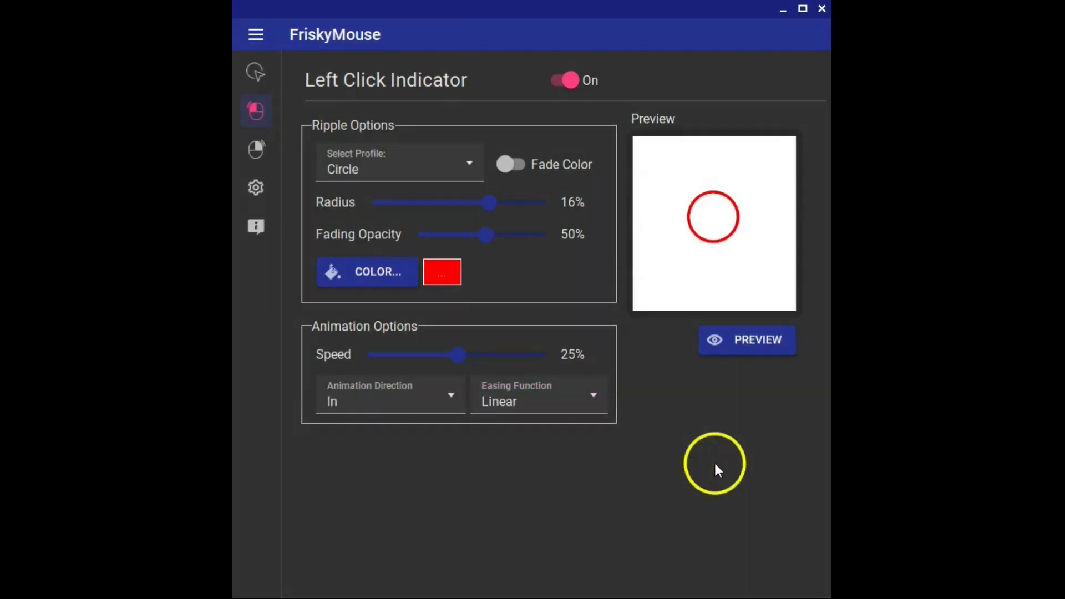
View the right click indicator's ripple and animation settings, and open the application settings
{"action": "left_click", "coordinate": [262, 157]}
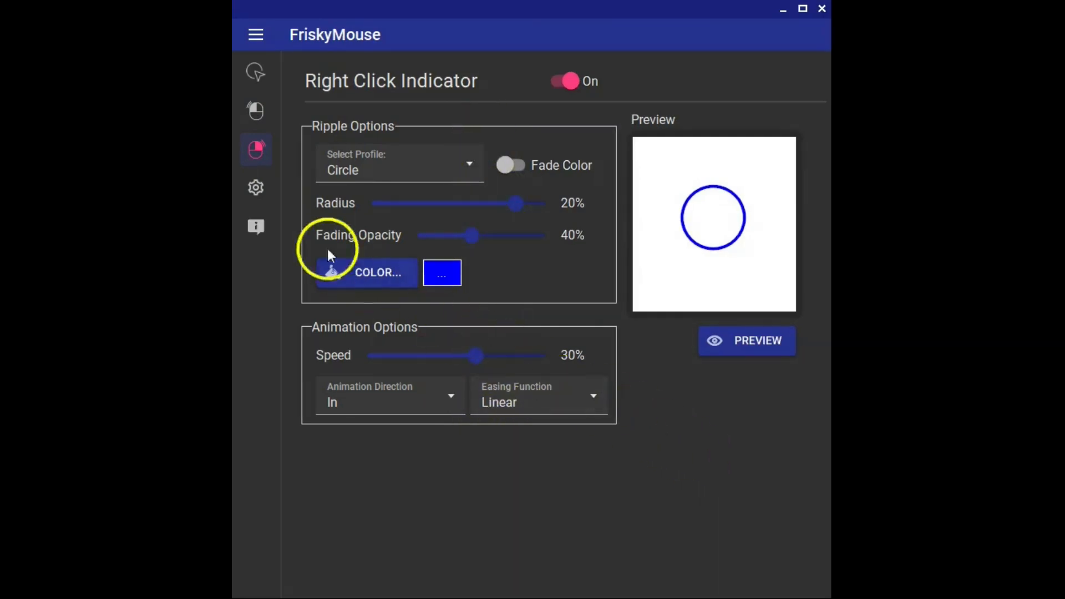
{"action": "left_click", "coordinate": [257, 188]}
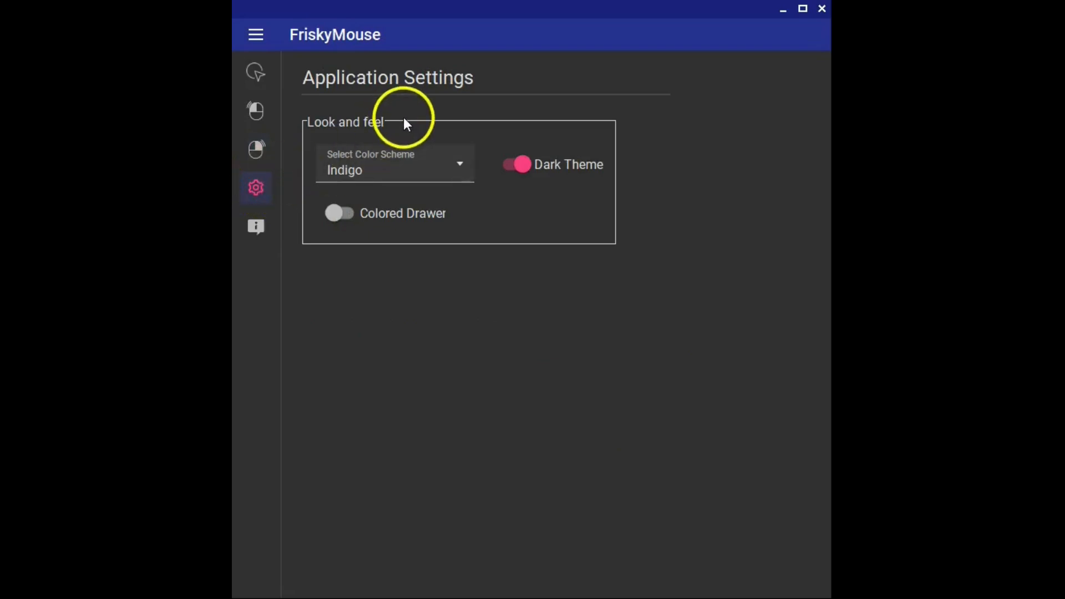
Try the Deep Purple, Blue and Cyan color schemes for the application, and return the scheme to Indigo
{"action": "left_click", "coordinate": [461, 161]}
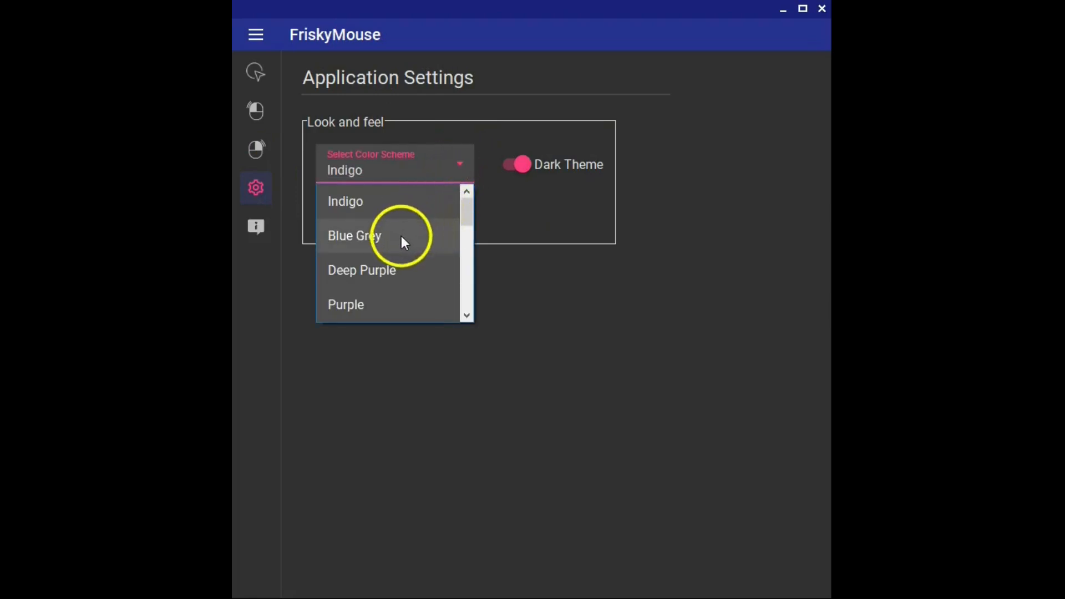
{"action": "left_click", "coordinate": [395, 268]}
{"action": "left_click", "coordinate": [453, 164]}
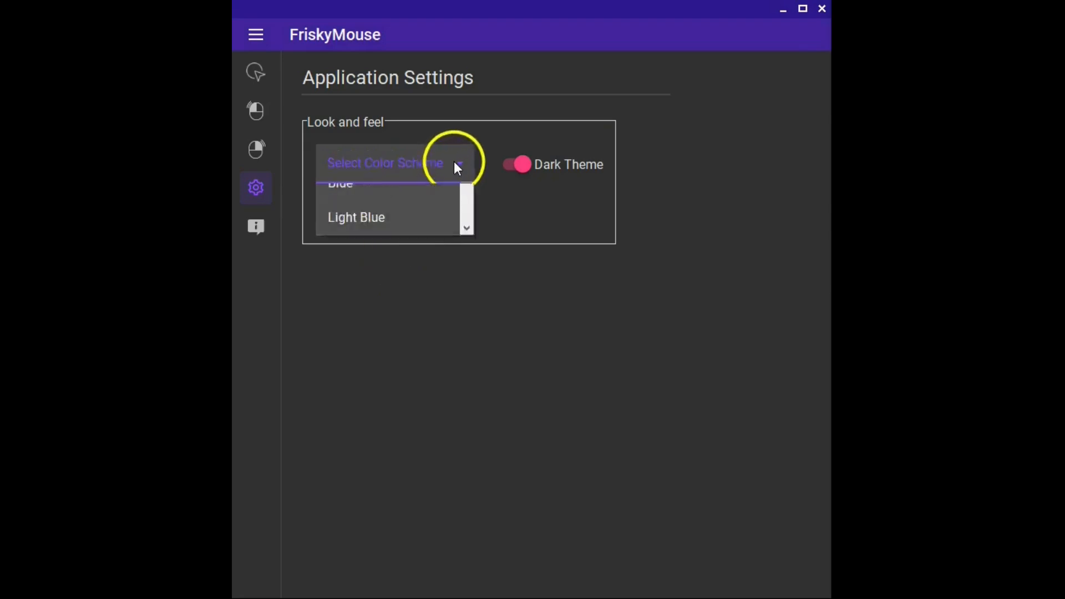
{"action": "left_click", "coordinate": [354, 272]}
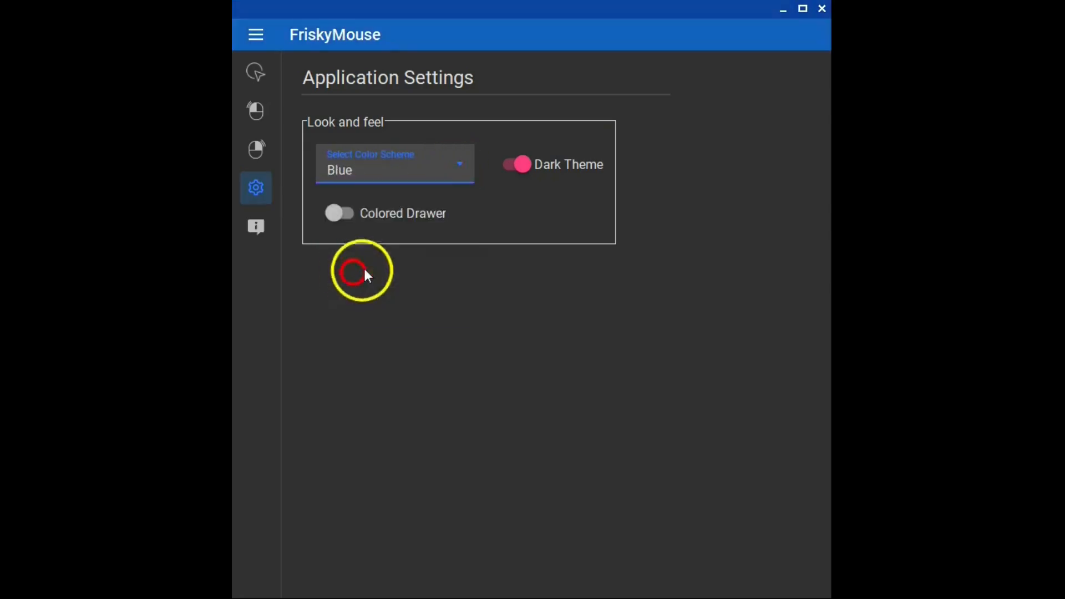
{"action": "left_click", "coordinate": [457, 166]}
{"action": "left_click", "coordinate": [360, 303]}
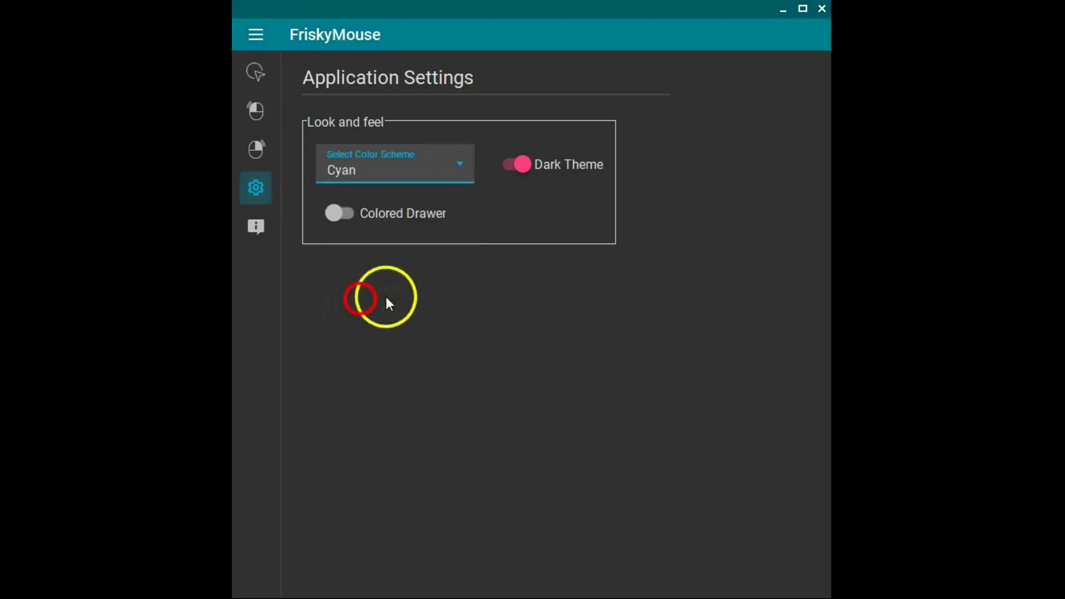
{"action": "left_click", "coordinate": [455, 166]}
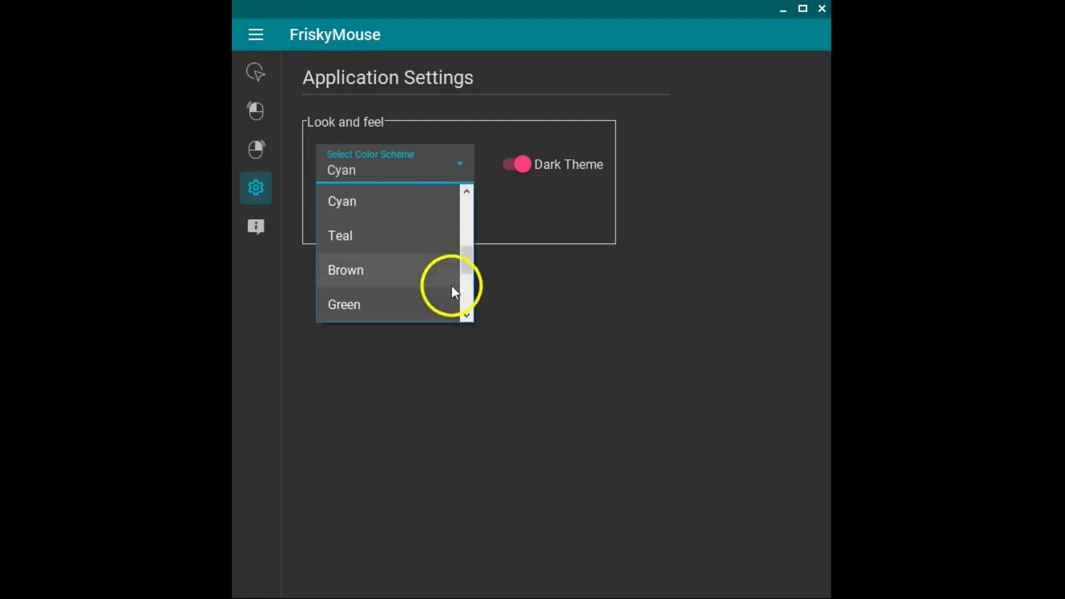
{"action": "left_click", "coordinate": [466, 261]}
{"action": "left_click_drag", "start_coordinate": [466, 261], "coordinate": [460, 198]}
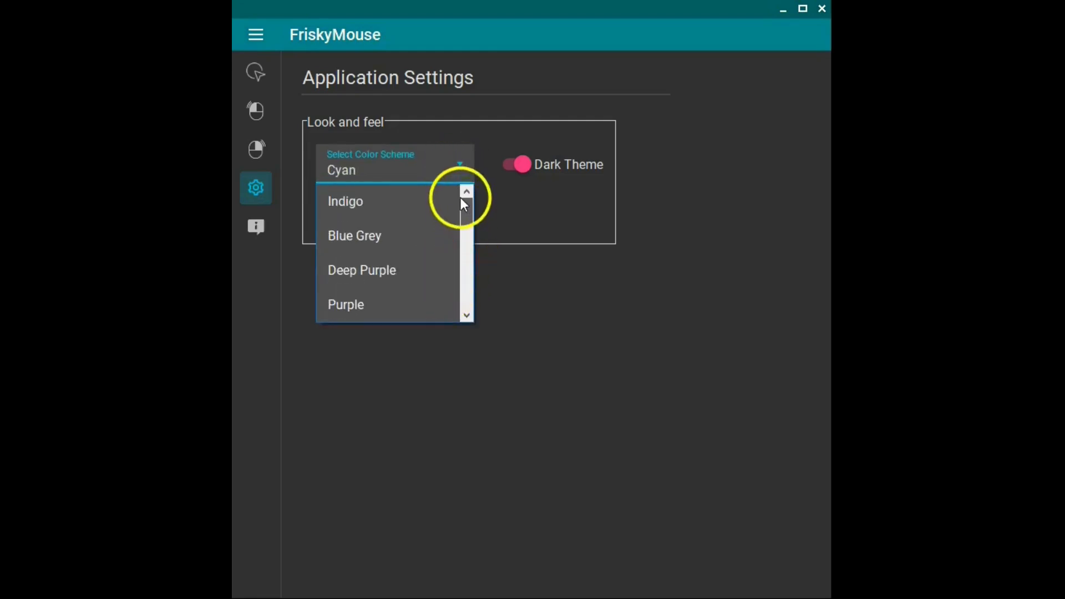
{"action": "left_click", "coordinate": [344, 201]}
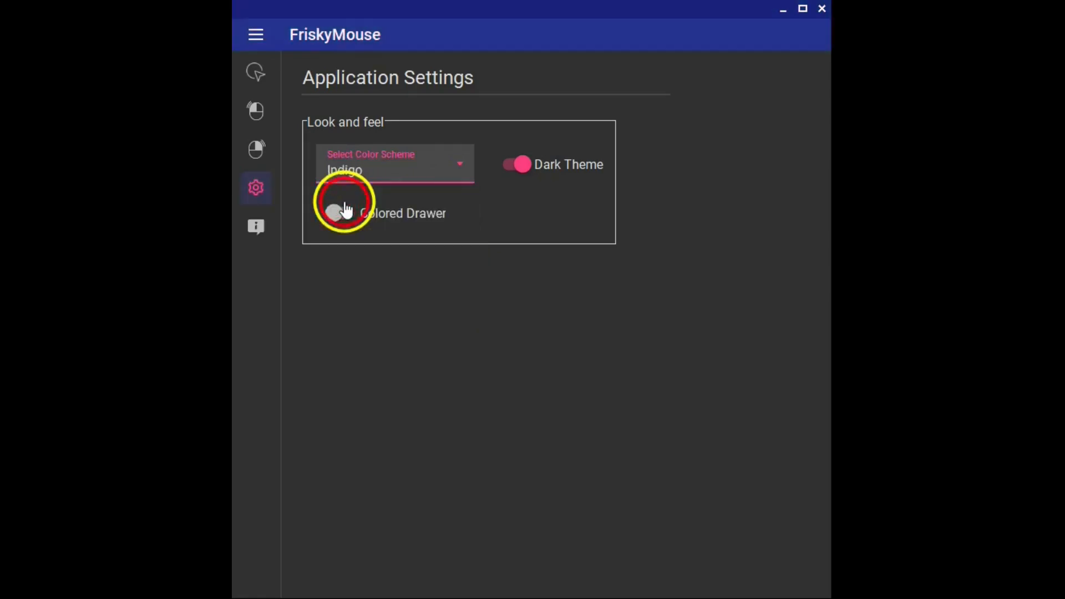
Switch Dark Theme off and back on, and try the Colored Drawer option
{"action": "left_click", "coordinate": [508, 174]}
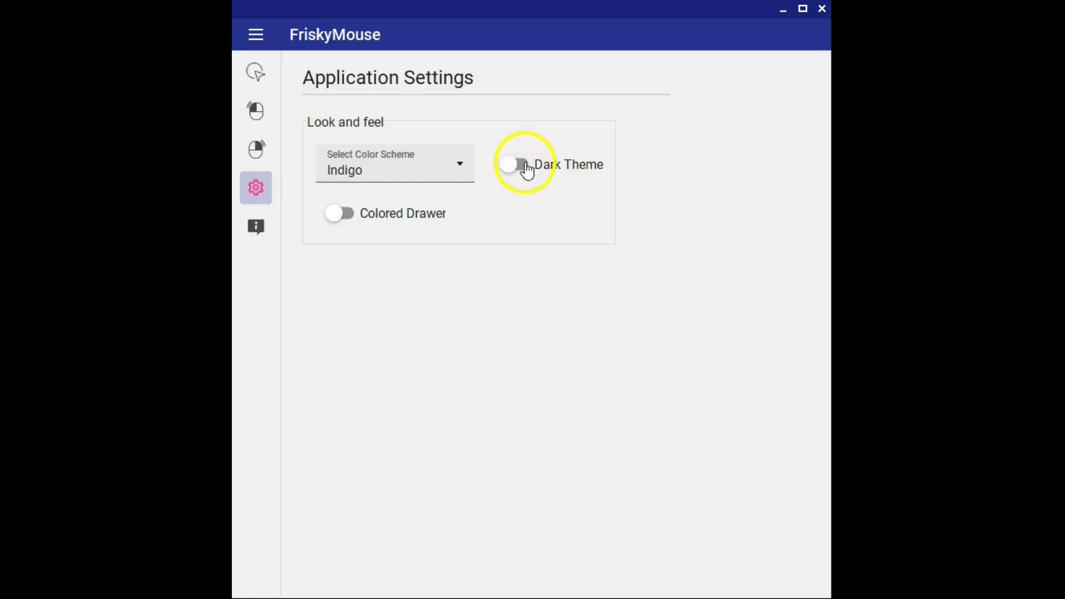
{"action": "left_click", "coordinate": [527, 172]}
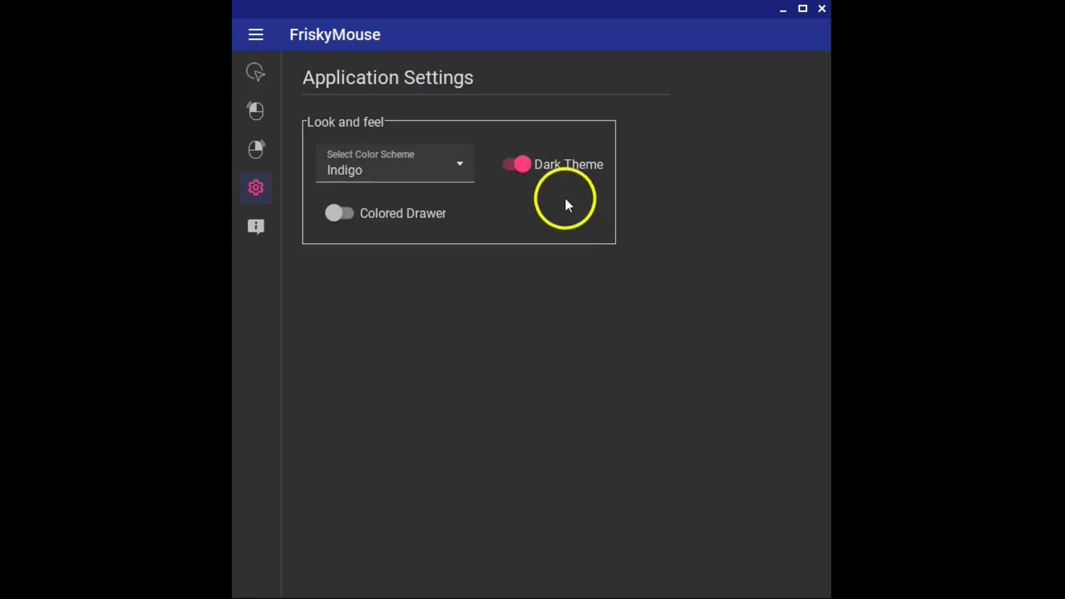
{"action": "left_click", "coordinate": [349, 217]}
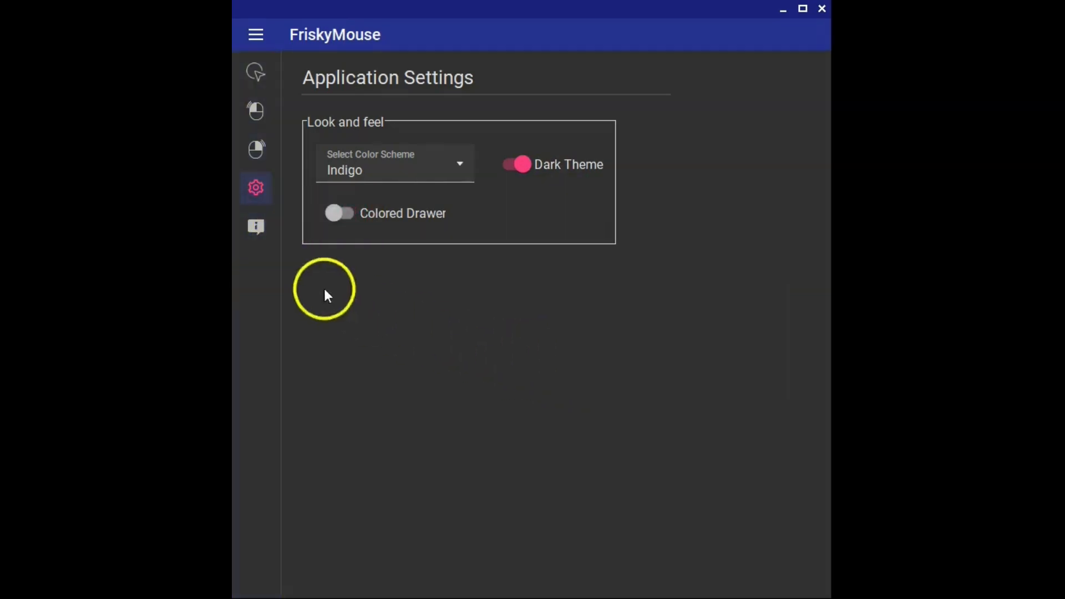
Open the application's information page, and switch to the browser to view the FriskyMouse website's home page
{"action": "left_click", "coordinate": [256, 229]}
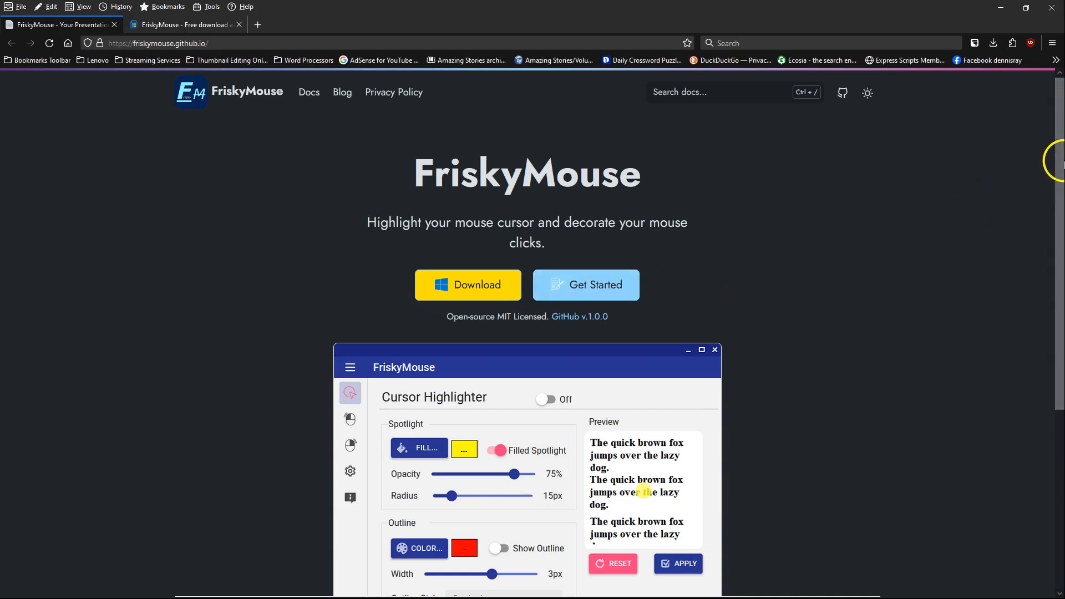
{"action": "left_click_drag", "start_coordinate": [1061, 171], "coordinate": [1029, 147]}
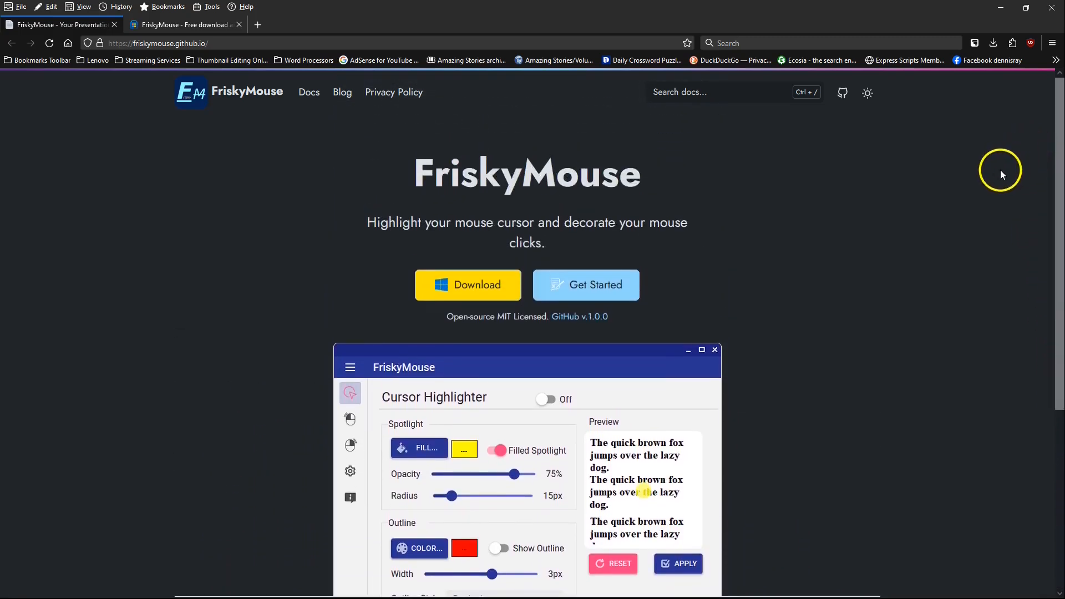
Switch to FriskyMouse's Microsoft Store page and review its download option, description and features
{"action": "left_click", "coordinate": [183, 25]}
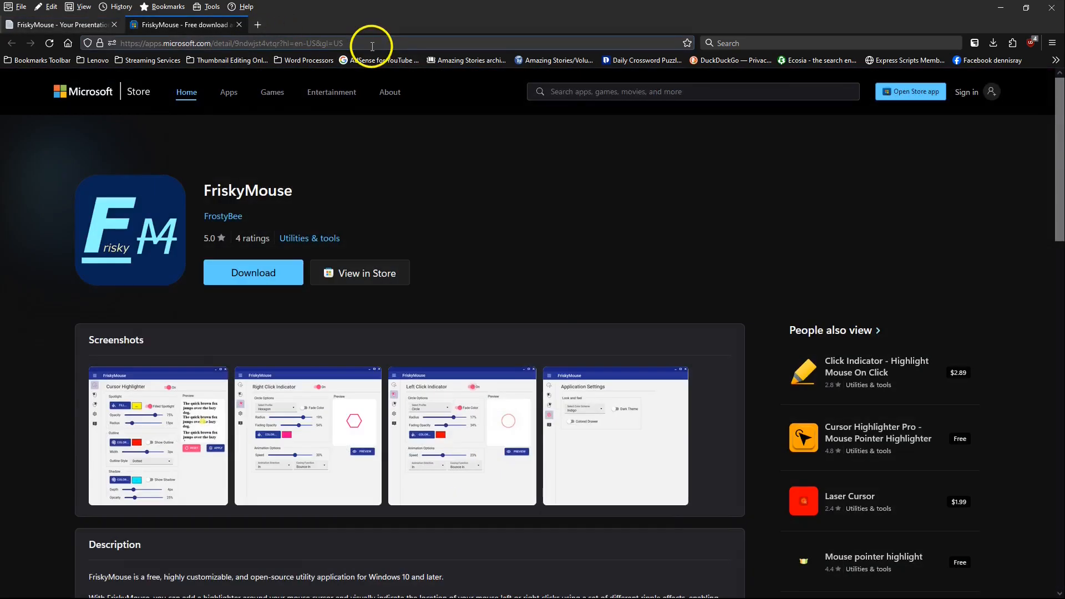
{"action": "left_click", "coordinate": [260, 275]}
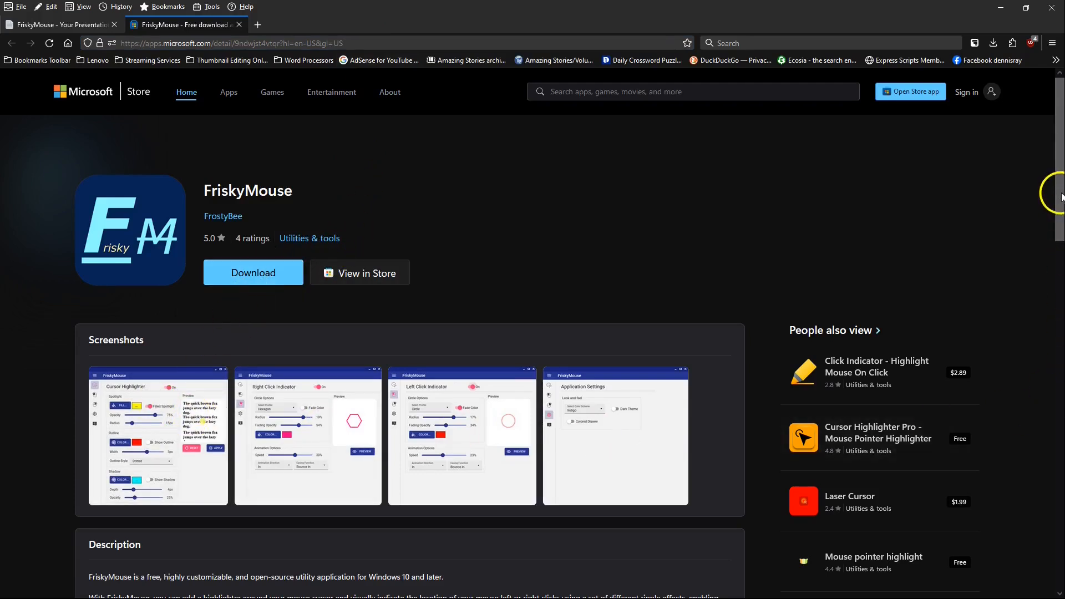
{"action": "left_click_drag", "start_coordinate": [1058, 191], "coordinate": [1059, 283]}
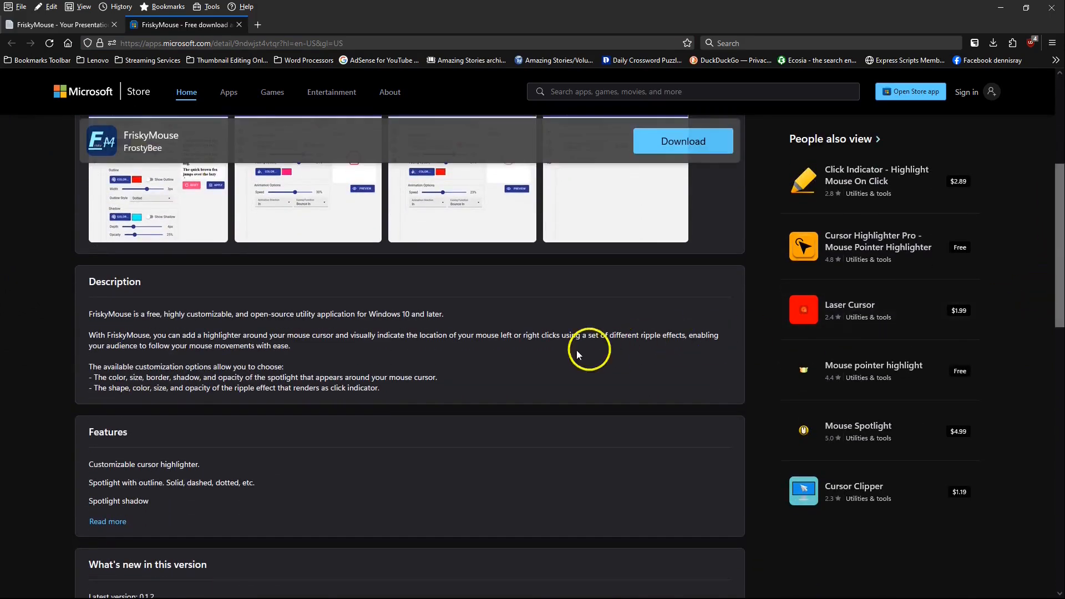